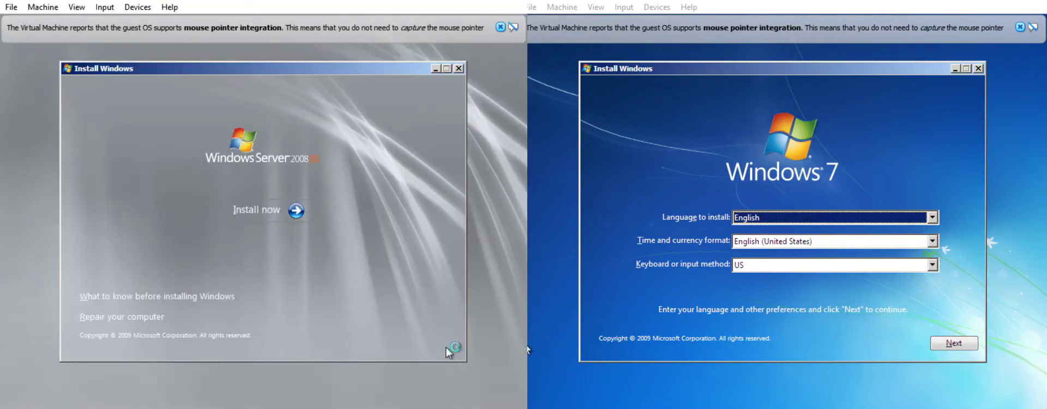
Begin the Windows Server 2008 R2 install and select the Enterprise (Full Installation) edition
{"action": "left_click", "coordinate": [257, 209]}
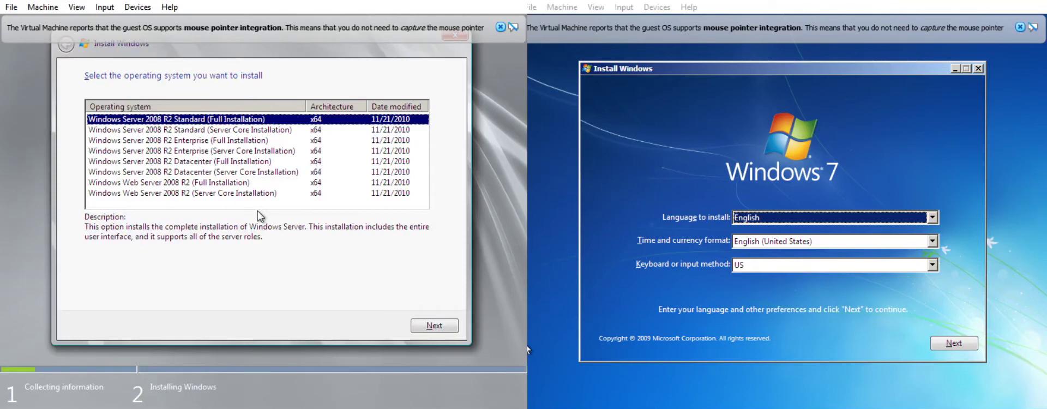
{"action": "left_click", "coordinate": [264, 140]}
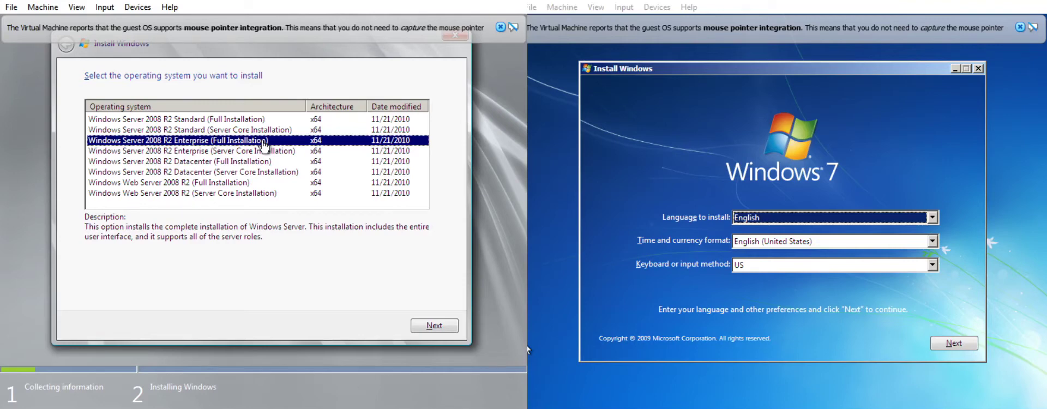
{"action": "left_click", "coordinate": [437, 327]}
Accept the license, choose a Custom install, and delete all existing partitions, leaving 30.0 GB free
{"action": "left_click", "coordinate": [154, 295]}
{"action": "left_click", "coordinate": [438, 326]}
{"action": "left_click", "coordinate": [229, 205]}
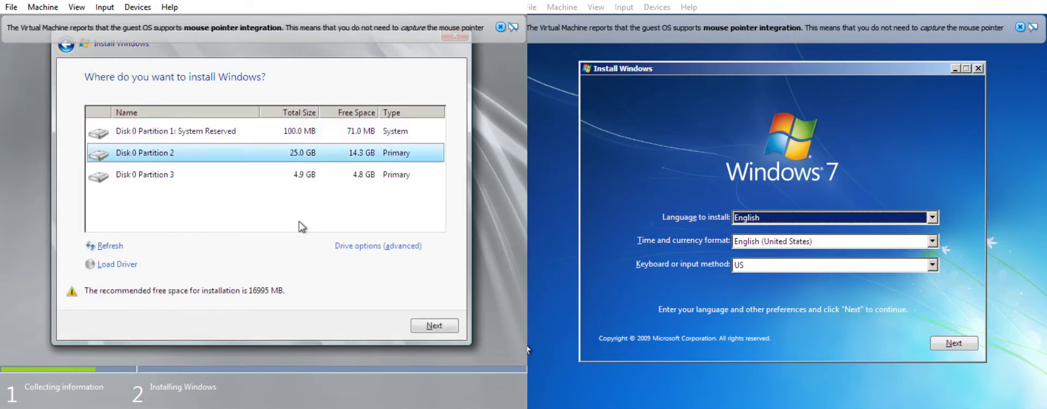
{"action": "left_click", "coordinate": [414, 241]}
{"action": "left_click", "coordinate": [200, 246]}
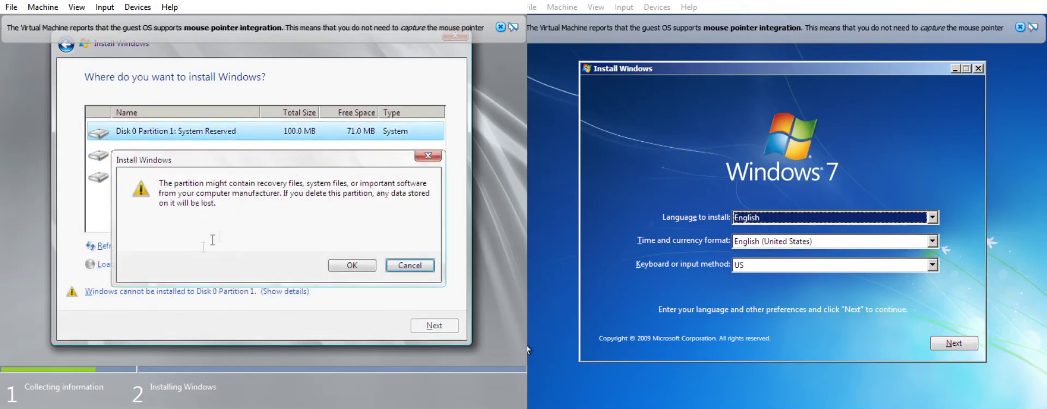
{"action": "left_click", "coordinate": [352, 264]}
{"action": "left_click", "coordinate": [200, 245]}
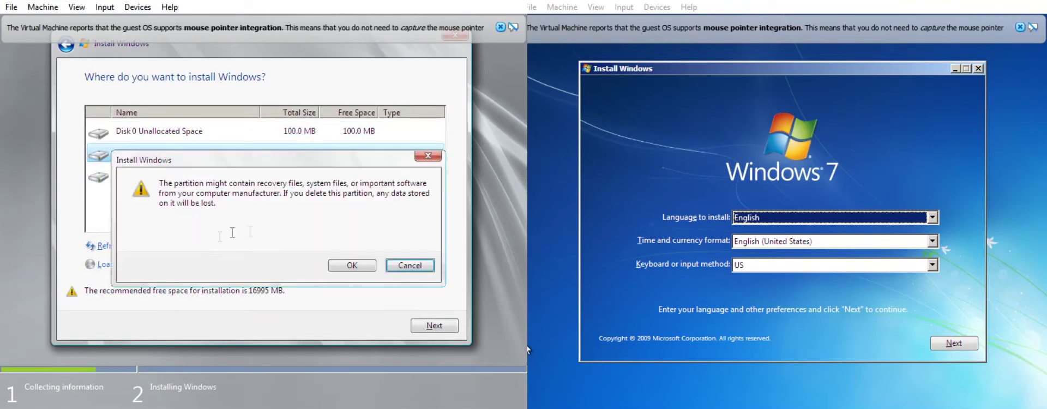
{"action": "left_click", "coordinate": [357, 265]}
{"action": "left_click", "coordinate": [295, 155]}
{"action": "left_click", "coordinate": [202, 249]}
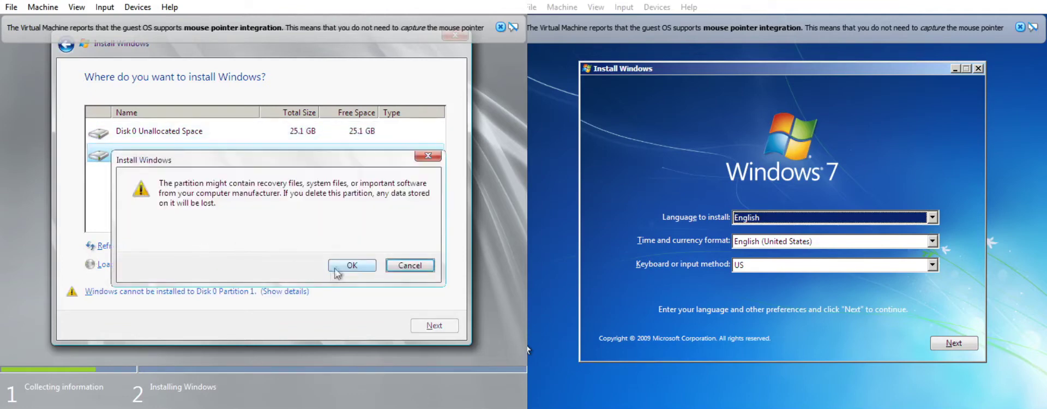
{"action": "left_click", "coordinate": [335, 269]}
Create a new 25.0 GB partition from the free space, accepting the system-partition warning
{"action": "left_click", "coordinate": [361, 247]}
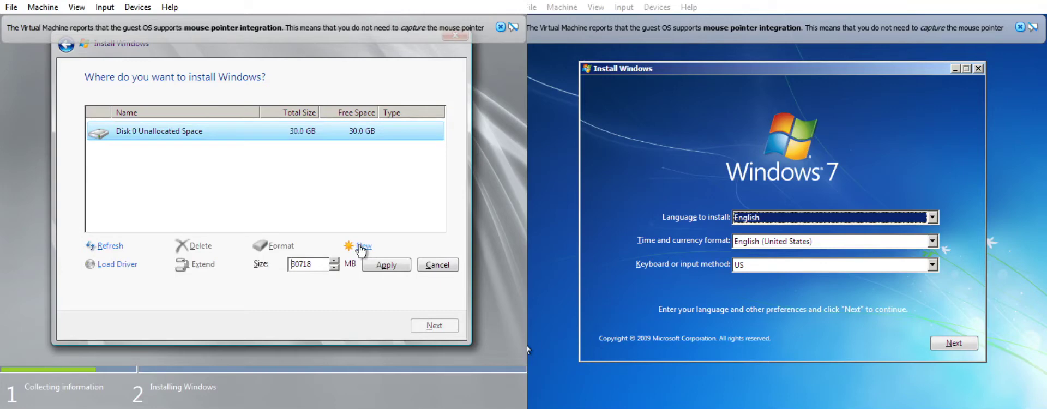
{"action": "left_click_drag", "start_coordinate": [317, 268], "coordinate": [289, 267]}
{"action": "left_click", "coordinate": [289, 267]}
{"action": "type", "text": "2700"}
{"action": "key", "text": "Delete"}
{"action": "key", "text": "Delete"}
{"action": "key", "text": "Delete"}
{"action": "key", "text": "Delete"}
{"action": "key", "text": "Delete"}
{"action": "left_click", "coordinate": [386, 264]}
{"action": "left_click", "coordinate": [390, 266]}
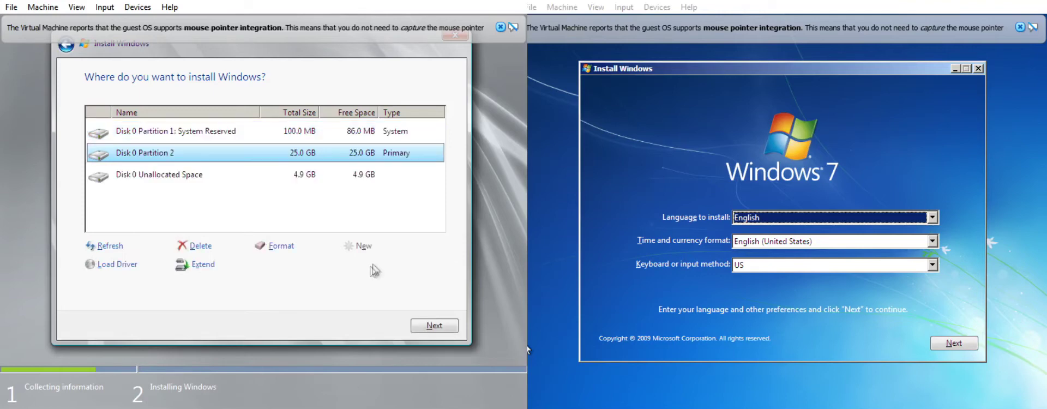
Make a 4.9 GB partition from the leftover space and install Windows onto Partition 2
{"action": "left_click", "coordinate": [385, 180]}
{"action": "left_click", "coordinate": [361, 246]}
{"action": "left_click", "coordinate": [384, 264]}
{"action": "left_click", "coordinate": [388, 156]}
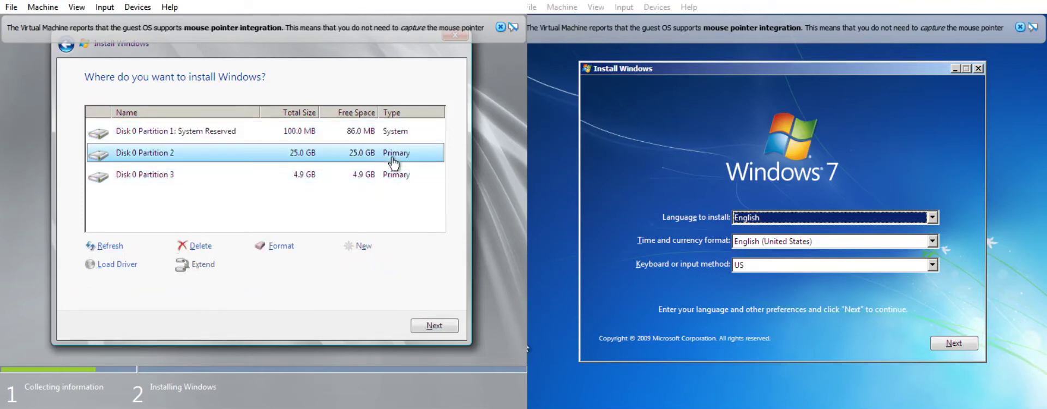
{"action": "left_click", "coordinate": [427, 325]}
{"action": "left_click", "coordinate": [953, 343]}
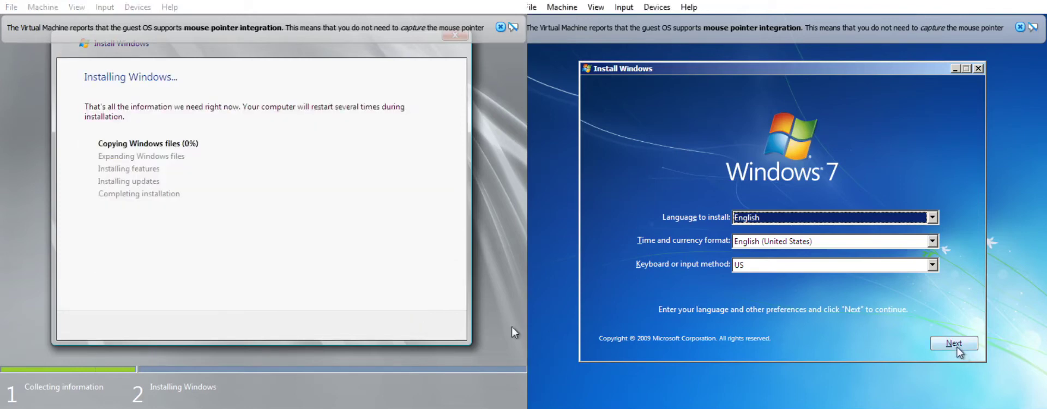
Start the Windows 7 install, select Ultimate x64, accept the license and choose Custom
{"action": "left_click", "coordinate": [781, 215]}
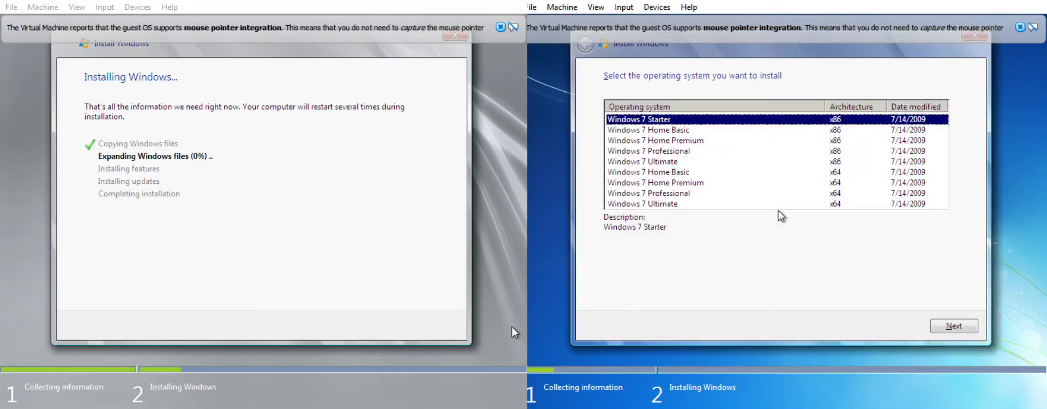
{"action": "left_click", "coordinate": [689, 204]}
{"action": "left_click", "coordinate": [954, 326]}
{"action": "left_click", "coordinate": [687, 297]}
{"action": "left_click", "coordinate": [931, 326]}
{"action": "left_click", "coordinate": [806, 191]}
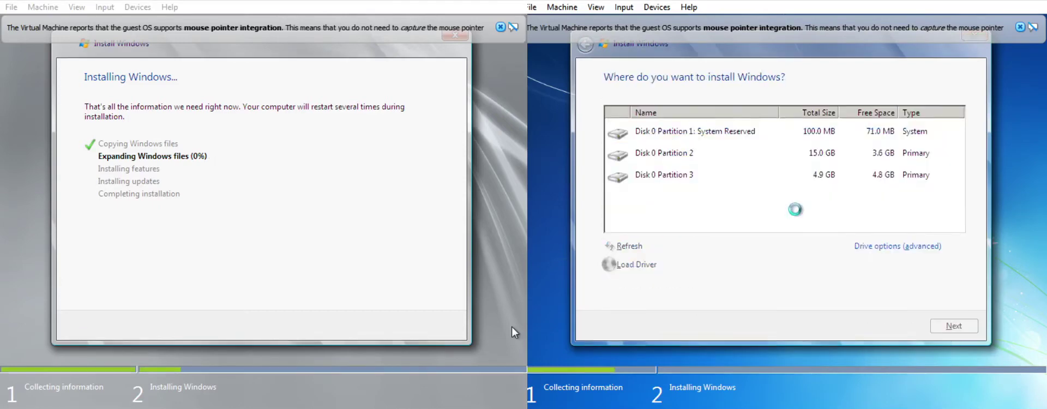
Delete all three existing partitions, leaving 20.0 GB of unallocated space
{"action": "left_click", "coordinate": [867, 247]}
{"action": "left_click", "coordinate": [710, 246]}
{"action": "left_click", "coordinate": [870, 265]}
{"action": "left_click", "coordinate": [731, 158]}
{"action": "left_click", "coordinate": [719, 246]}
{"action": "left_click", "coordinate": [806, 264]}
{"action": "left_click", "coordinate": [765, 158]}
{"action": "left_click", "coordinate": [718, 246]}
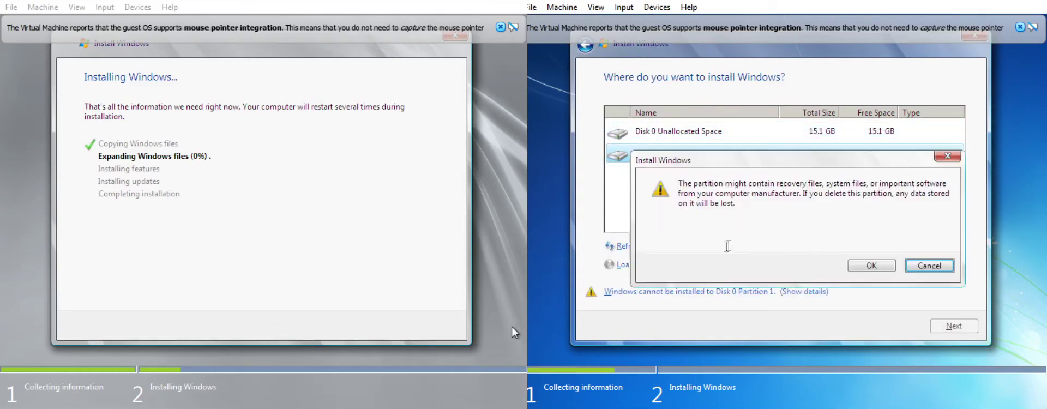
{"action": "left_click", "coordinate": [867, 267]}
Create a new 15.0 GB partition (size 15460 MB), accepting the system-partition warning
{"action": "left_click", "coordinate": [880, 247]}
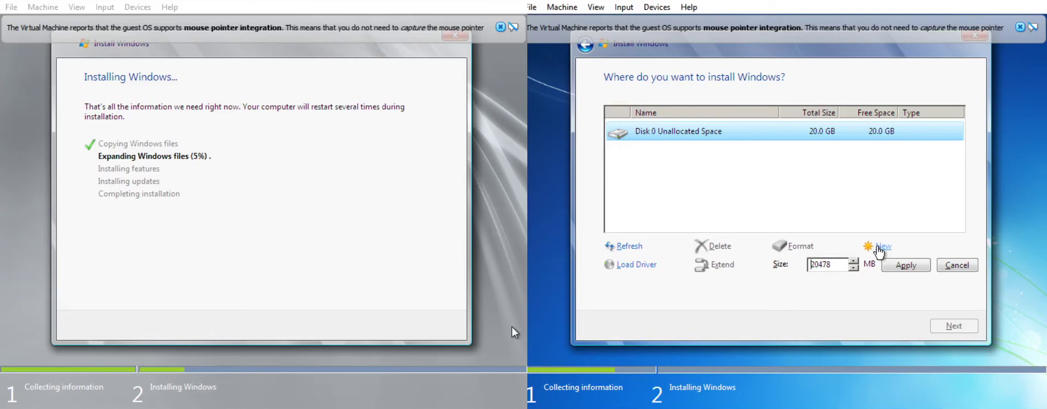
{"action": "left_click_drag", "start_coordinate": [842, 266], "coordinate": [791, 268]}
{"action": "key", "text": "End"}
{"action": "key", "text": "BackSpace"}
{"action": "key", "text": "BackSpace"}
{"action": "key", "text": "BackSpace"}
{"action": "key", "text": "BackSpace"}
{"action": "key", "text": "BackSpace"}
{"action": "type", "text": "15460"}
{"action": "left_click", "coordinate": [905, 265]}
{"action": "left_click", "coordinate": [875, 263]}
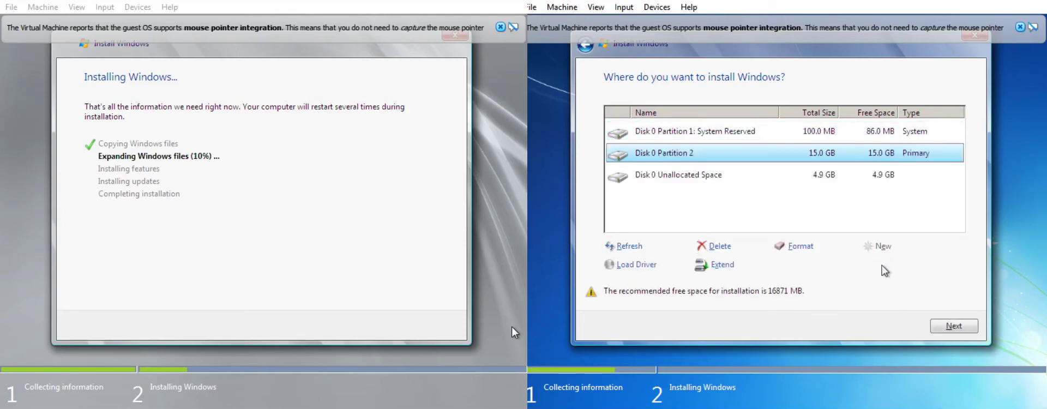
Make a 4.9 GB partition from the leftover space and install Windows 7 onto Partition 2
{"action": "left_click", "coordinate": [877, 179]}
{"action": "left_click", "coordinate": [883, 246]}
{"action": "left_click", "coordinate": [905, 265]}
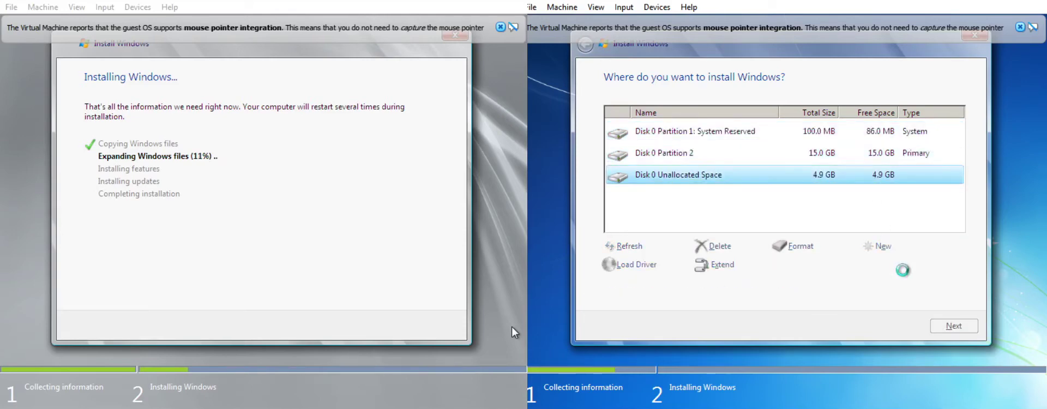
{"action": "left_click", "coordinate": [892, 153]}
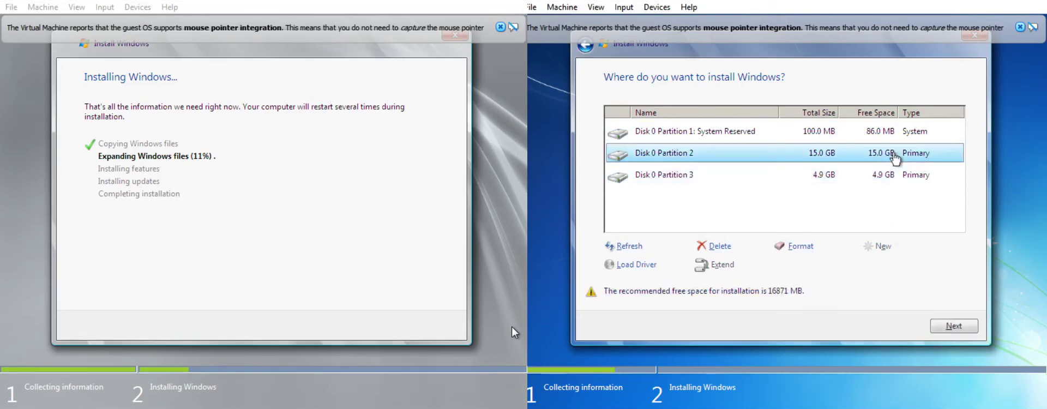
{"action": "left_click", "coordinate": [951, 326]}
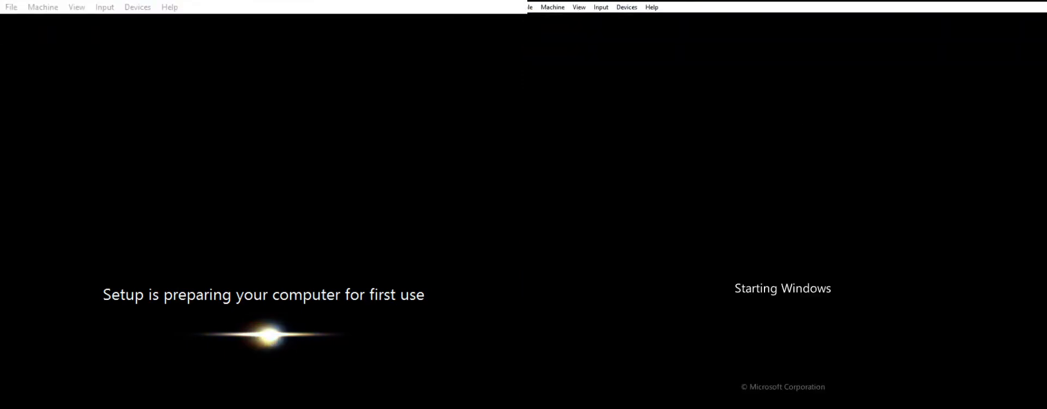
Enter and confirm a new Administrator password on the Server VM, then acknowledge the change
{"action": "key", "text": "alt+Tab"}
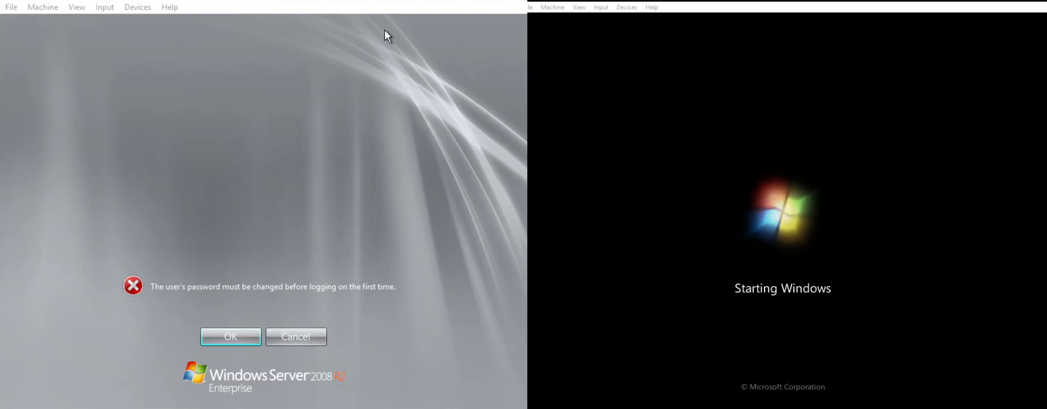
{"action": "left_click", "coordinate": [227, 338]}
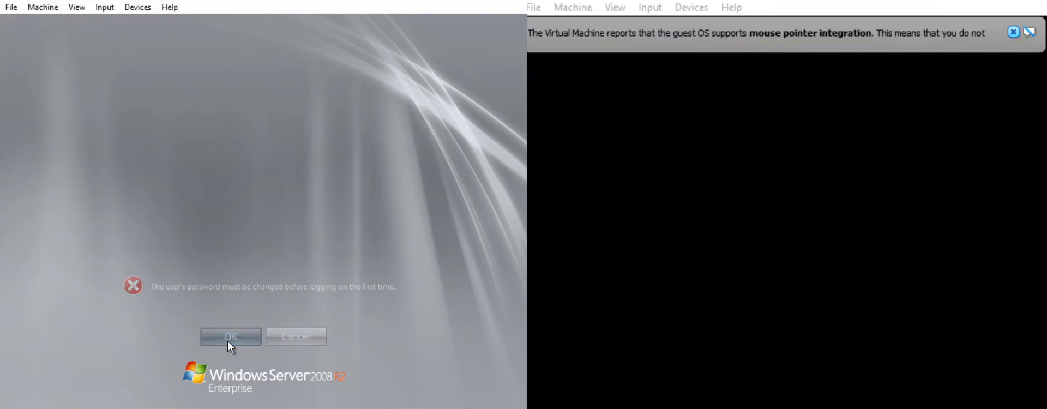
{"action": "type", "text": "Passw"}
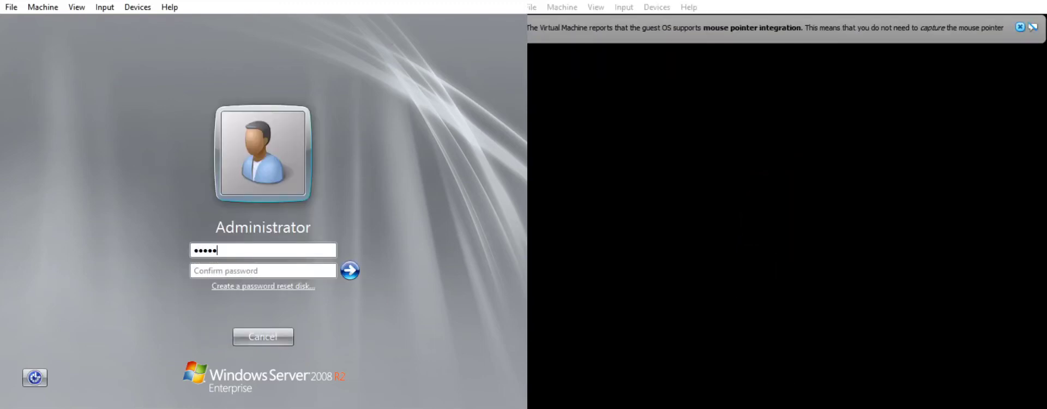
{"action": "type", "text": "Password1!"}
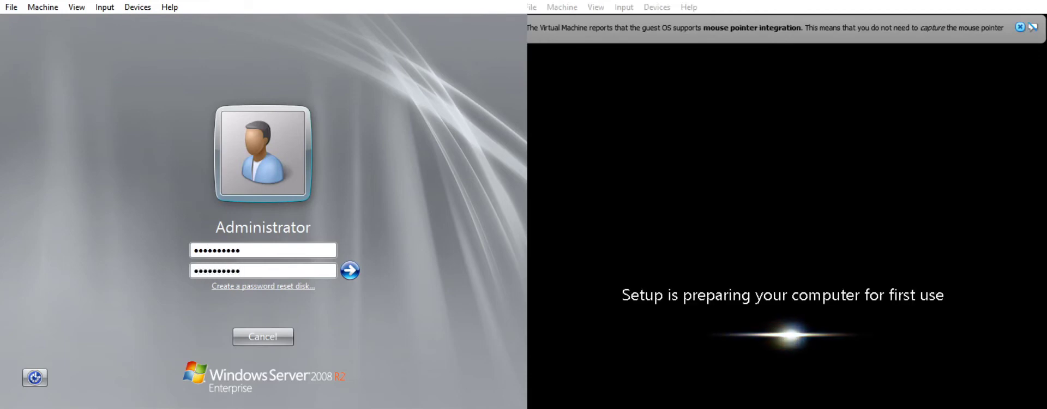
{"action": "left_click", "coordinate": [526, 29]}
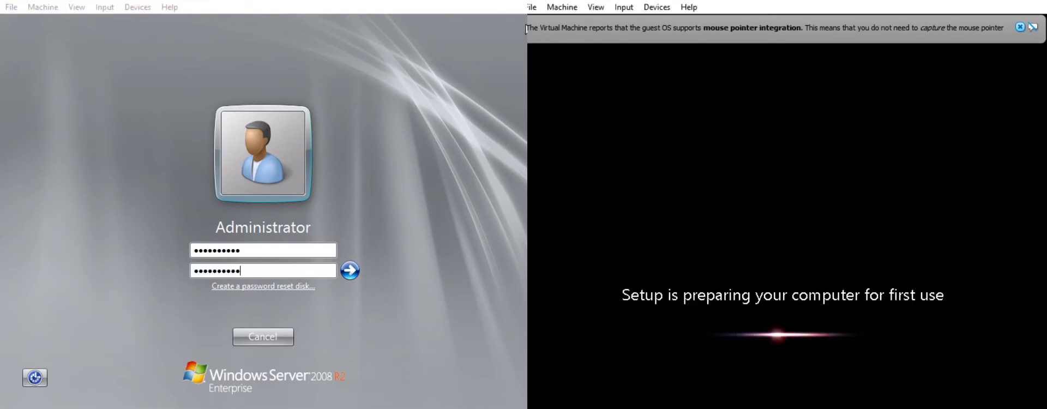
{"action": "left_click", "coordinate": [1019, 28]}
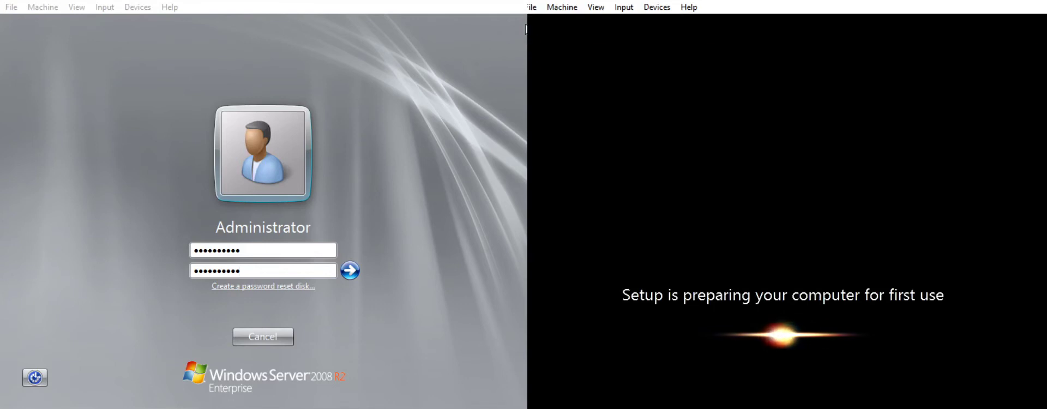
{"action": "left_click", "coordinate": [350, 269]}
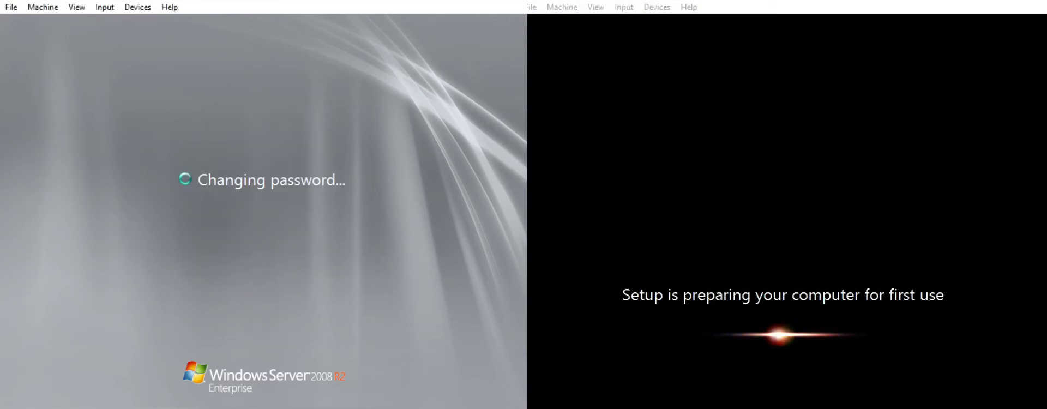
{"action": "left_click", "coordinate": [284, 342]}
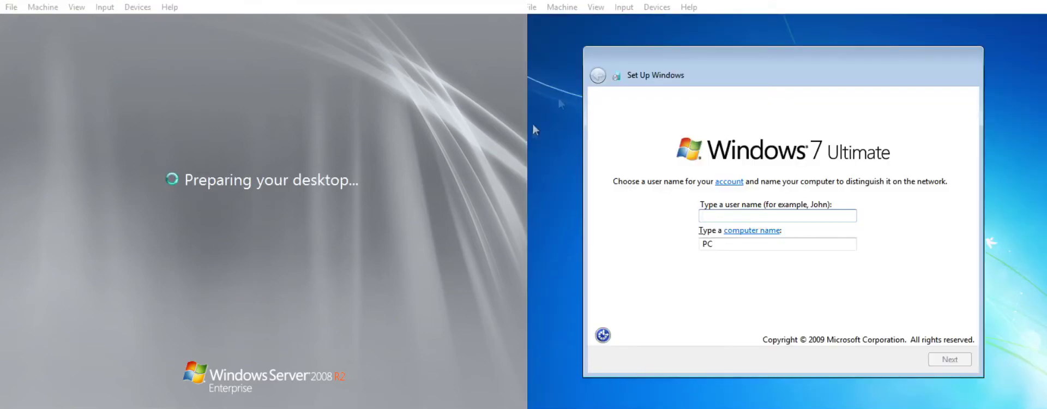
Enter the Windows 7 user name, set an account password and hint, and skip the product key
{"action": "left_click", "coordinate": [699, 13]}
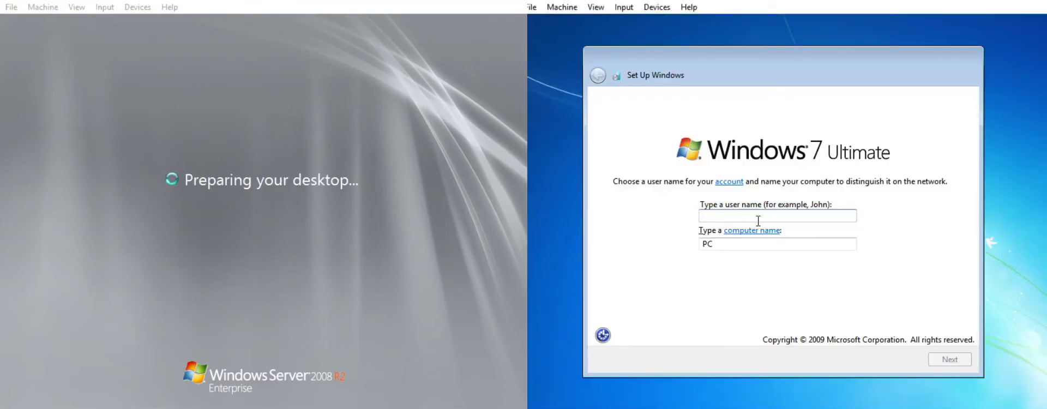
{"action": "type", "text": "client1"}
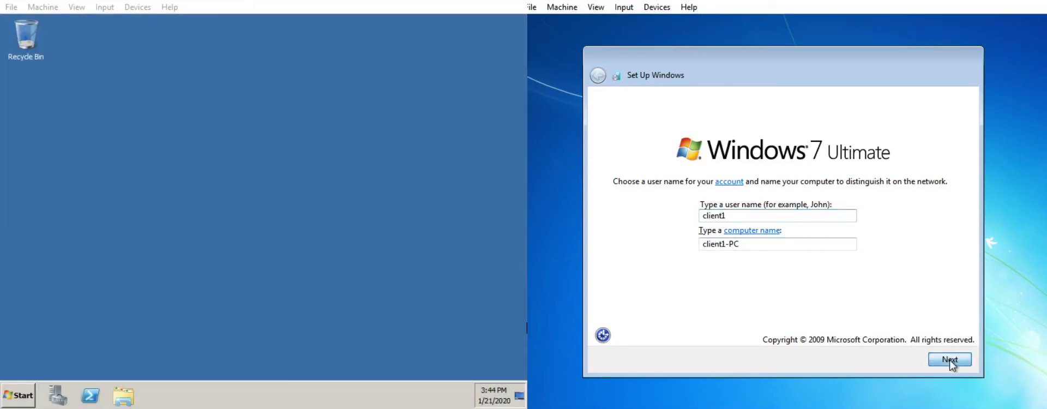
{"action": "left_click", "coordinate": [949, 359]}
{"action": "type", "text": "**********"}
{"action": "key", "text": "Tab"}
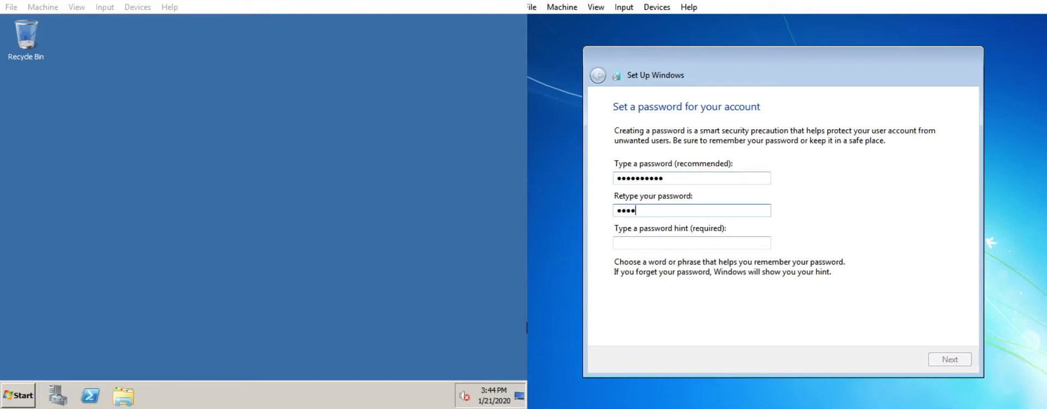
{"action": "key", "text": "Tab"}
{"action": "type", "text": "Css"}
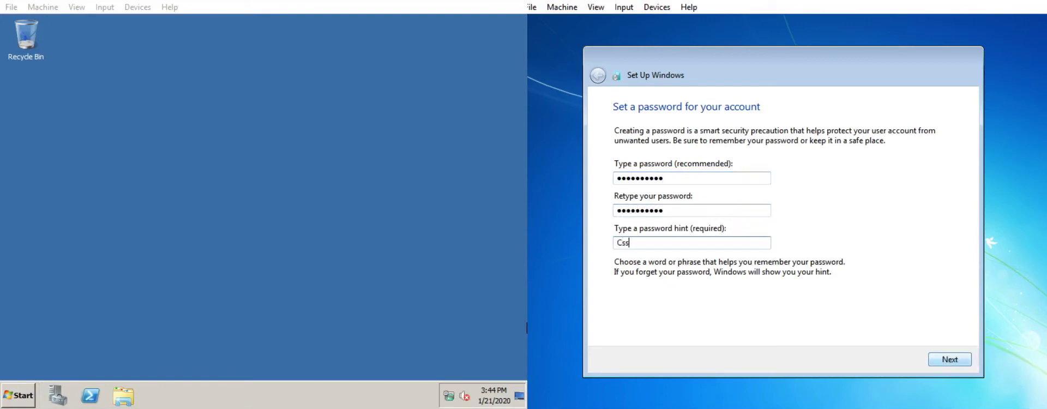
{"action": "left_click", "coordinate": [966, 362]}
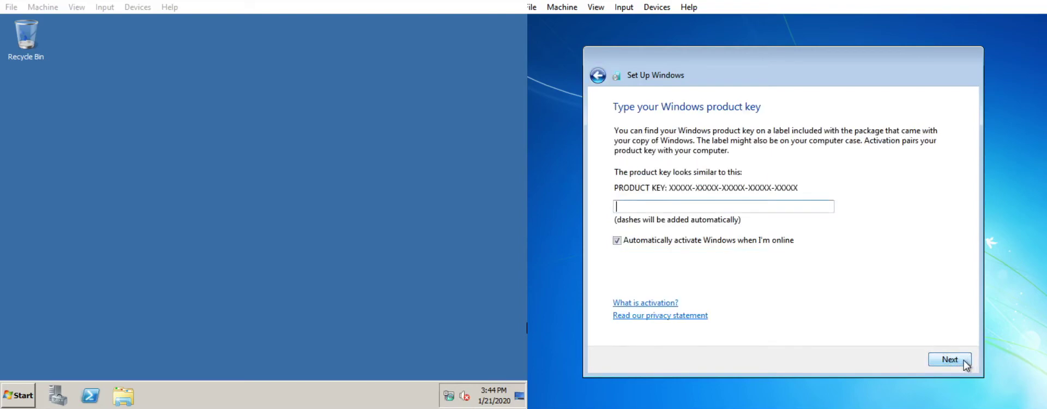
{"action": "left_click", "coordinate": [967, 364]}
Choose recommended protection settings, accept the time and date, and select Public network
{"action": "left_click", "coordinate": [797, 148]}
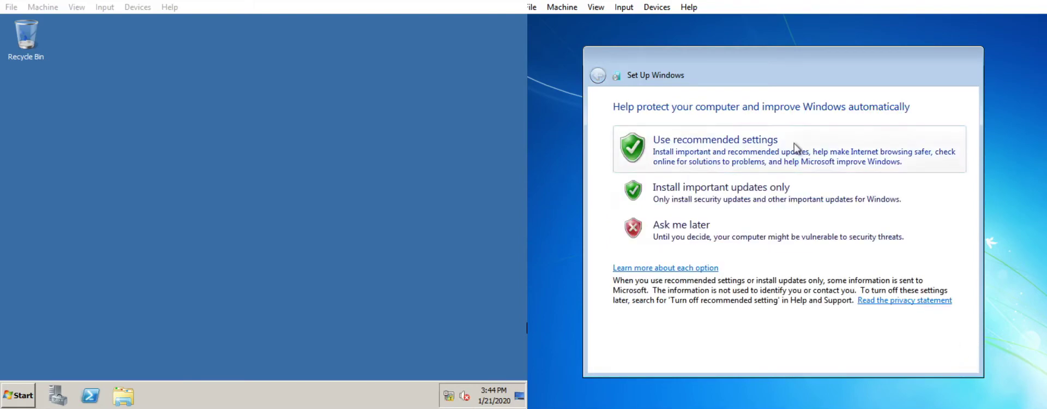
{"action": "scroll", "coordinate": [852, 155], "scroll_direction": "down", "scroll_amount": 20}
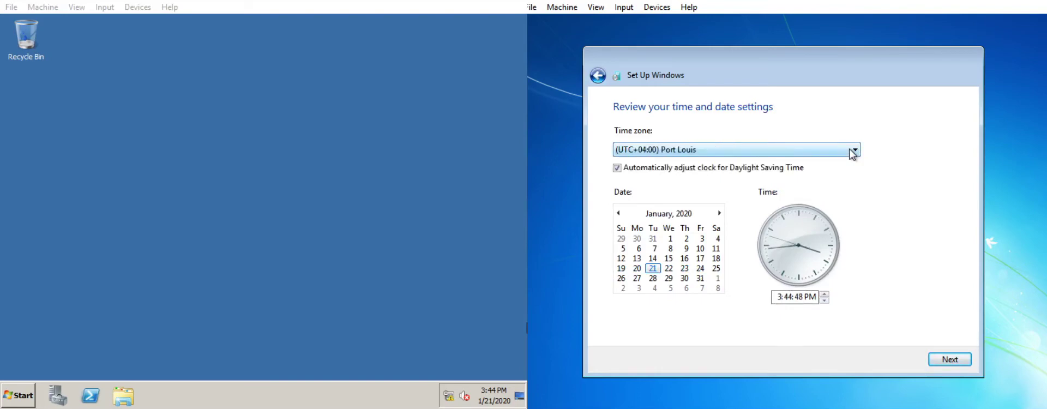
{"action": "scroll", "coordinate": [852, 154], "scroll_direction": "down", "scroll_amount": 18}
{"action": "scroll", "coordinate": [852, 154], "scroll_direction": "up", "scroll_amount": 2}
{"action": "left_click", "coordinate": [948, 361]}
{"action": "left_click", "coordinate": [897, 310]}
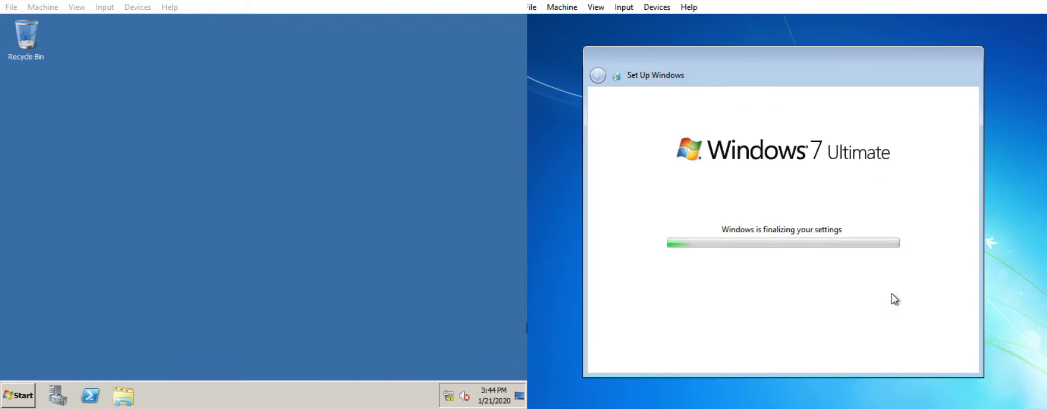
{"action": "left_click", "coordinate": [1042, 229]}
{"action": "left_click", "coordinate": [526, 327]}
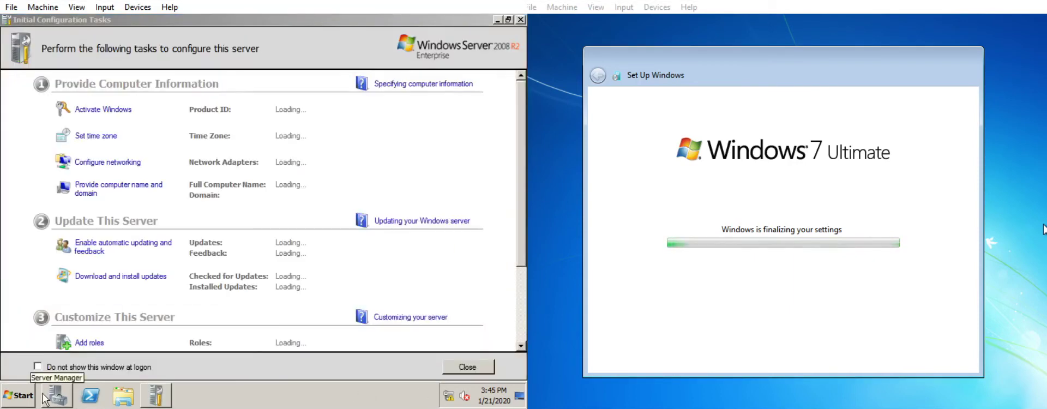
Close Initial Configuration Tasks and turn IE Enhanced Security off for administrators and users
{"action": "left_click", "coordinate": [520, 20]}
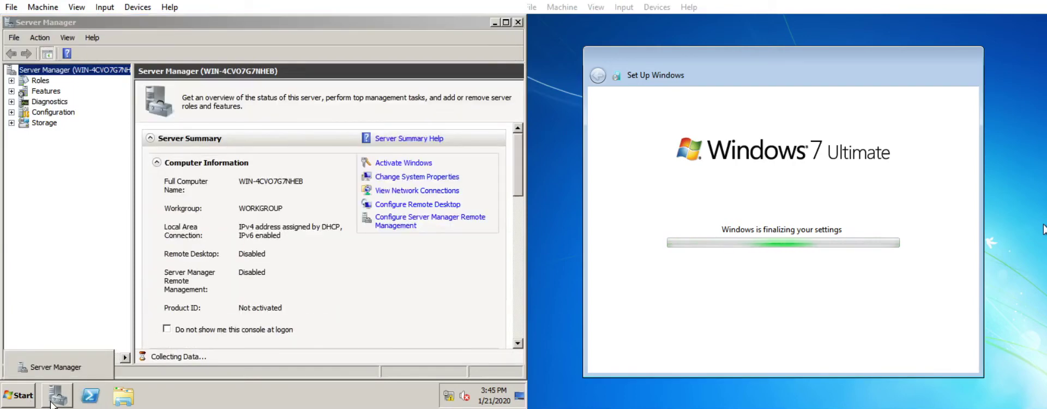
{"action": "left_click", "coordinate": [52, 403]}
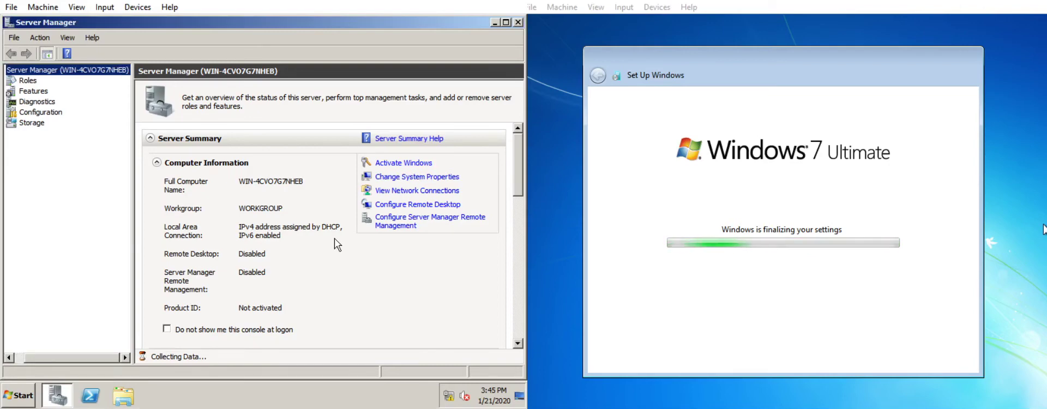
{"action": "left_click_drag", "start_coordinate": [520, 174], "coordinate": [518, 283]}
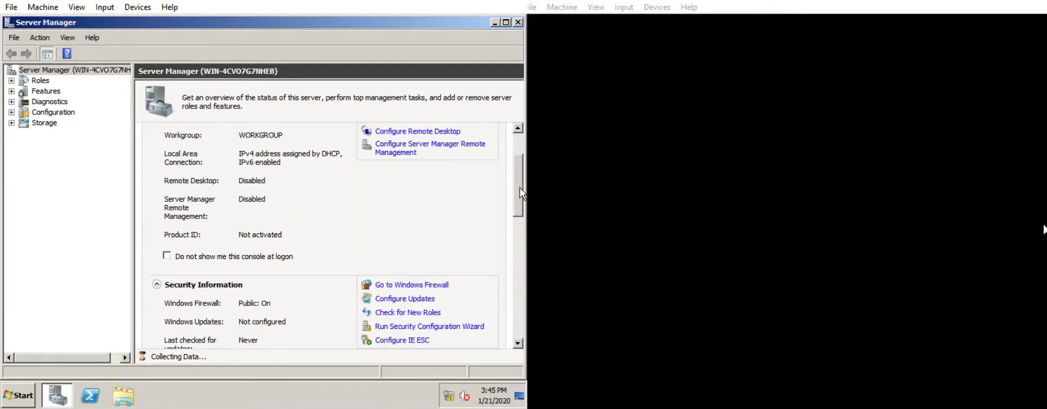
{"action": "left_click", "coordinate": [417, 341]}
{"action": "left_click", "coordinate": [180, 261]}
{"action": "left_click", "coordinate": [190, 186]}
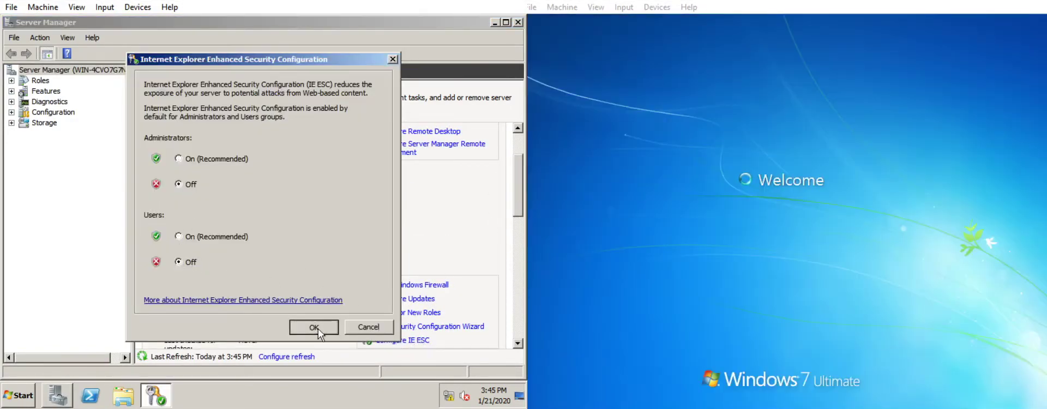
{"action": "left_click", "coordinate": [318, 329]}
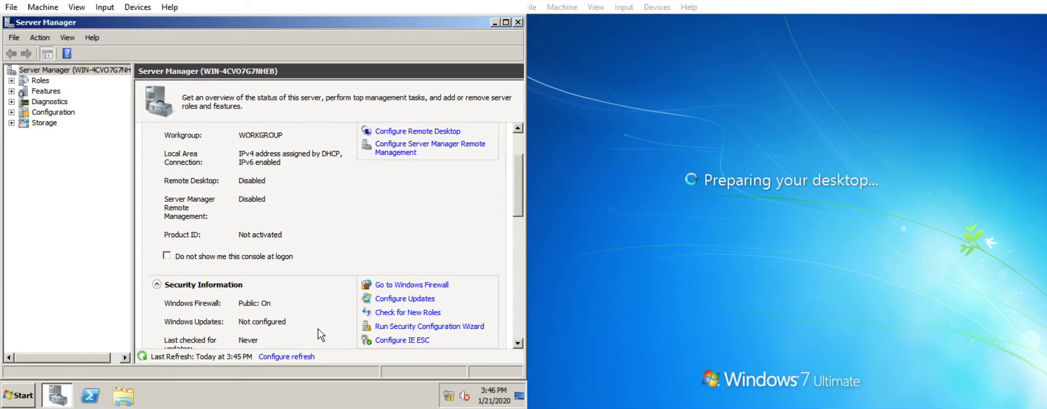
Tick 'Do not show me this console at logon' and close Server Manager
{"action": "left_click", "coordinate": [298, 406]}
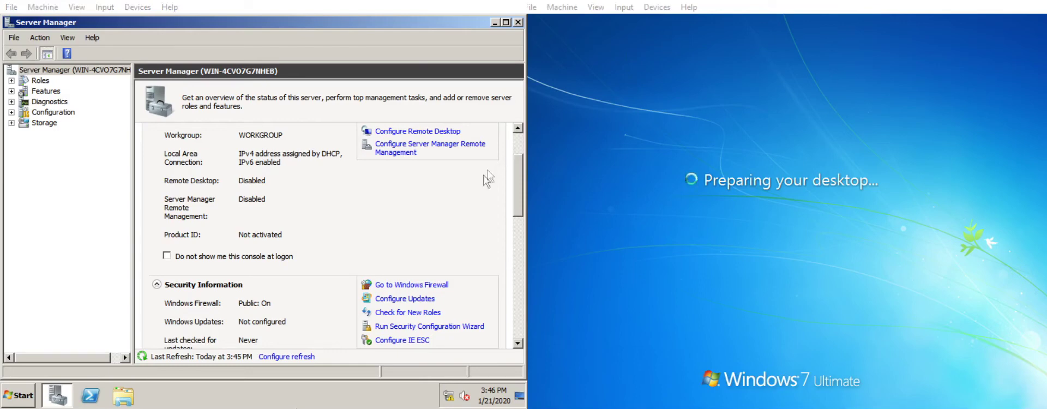
{"action": "left_click", "coordinate": [167, 256]}
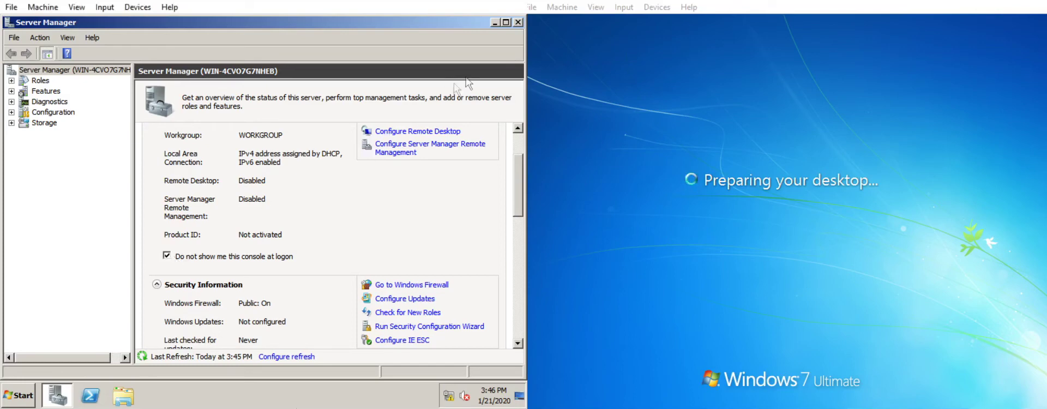
{"action": "left_click", "coordinate": [517, 22]}
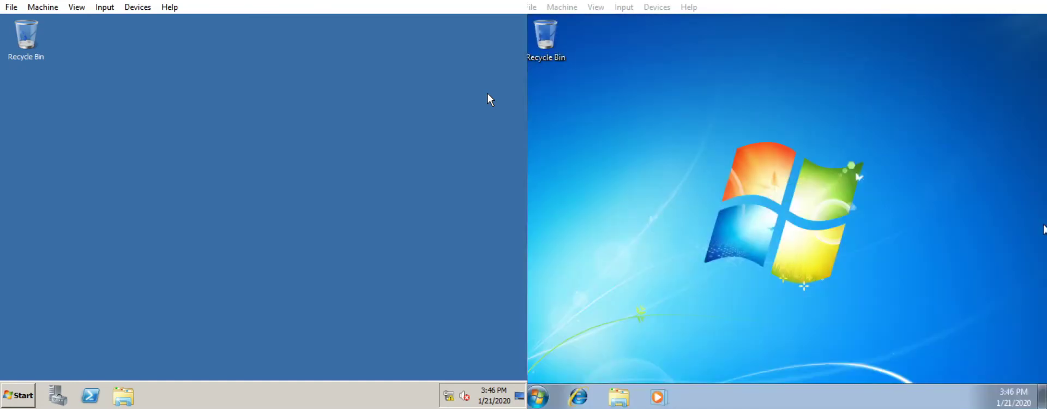
Enable the Computer, User's Files, Network and Control Panel desktop icons via Personalize
{"action": "left_click", "coordinate": [623, 115]}
{"action": "right_click", "coordinate": [623, 115]}
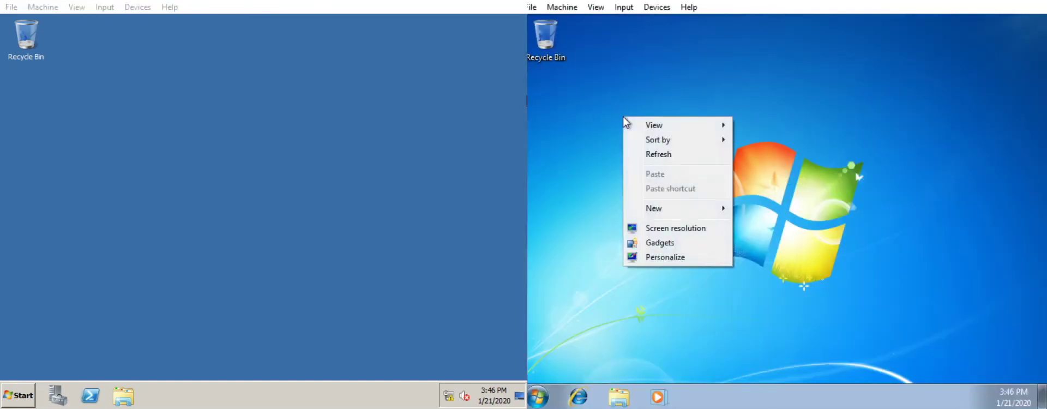
{"action": "left_click", "coordinate": [700, 261]}
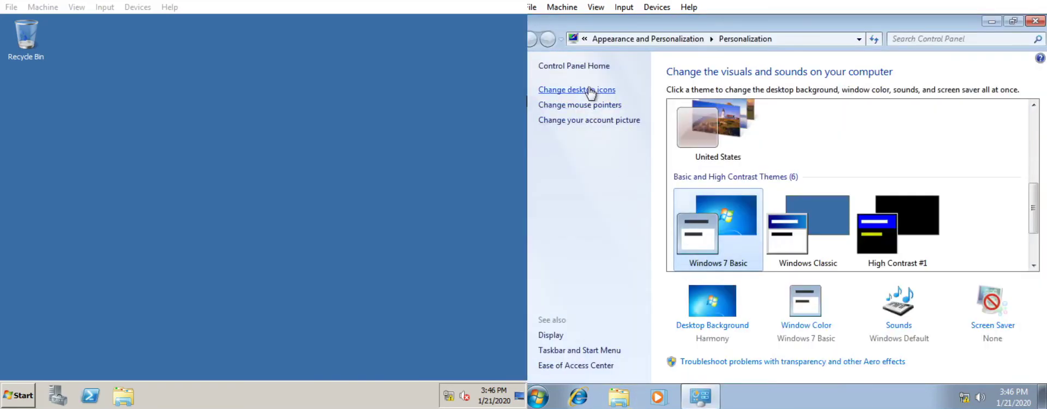
{"action": "left_click", "coordinate": [589, 91]}
{"action": "left_click", "coordinate": [630, 139]}
{"action": "left_click", "coordinate": [630, 153]}
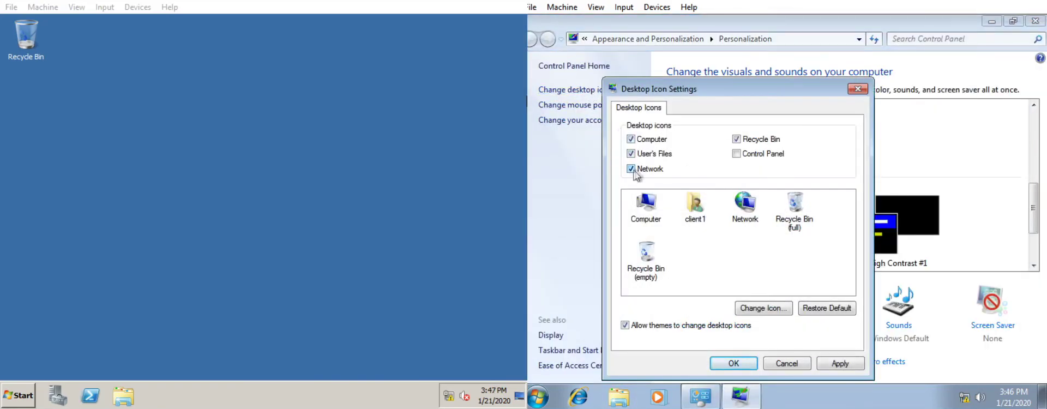
{"action": "left_click", "coordinate": [834, 364]}
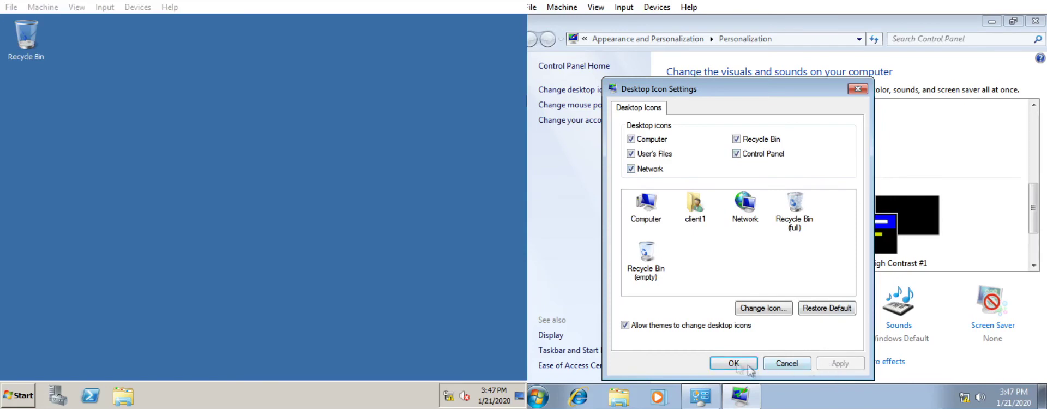
{"action": "left_click", "coordinate": [730, 363]}
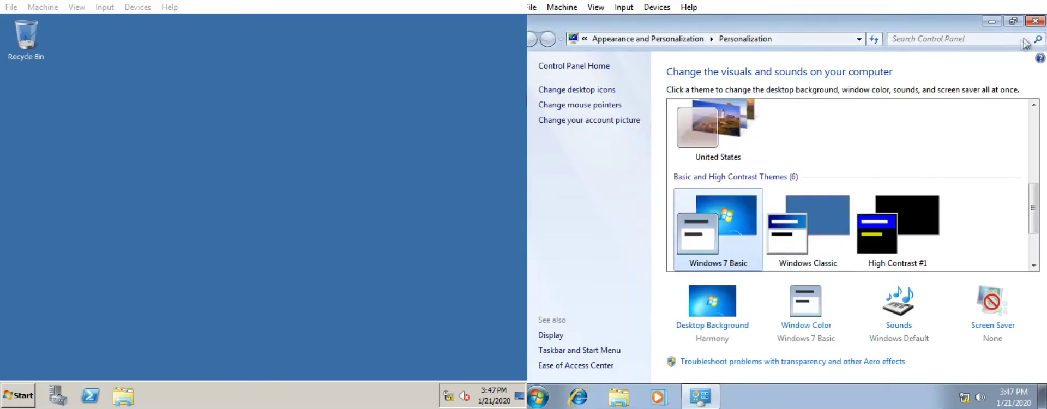
{"action": "left_click", "coordinate": [1034, 21]}
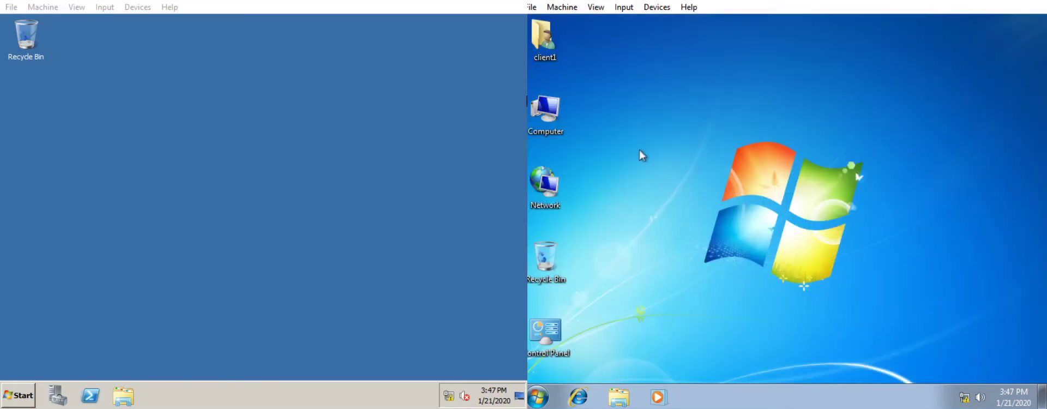
Turn off Windows Firewall for home and public networks on the server
{"action": "left_click", "coordinate": [27, 396]}
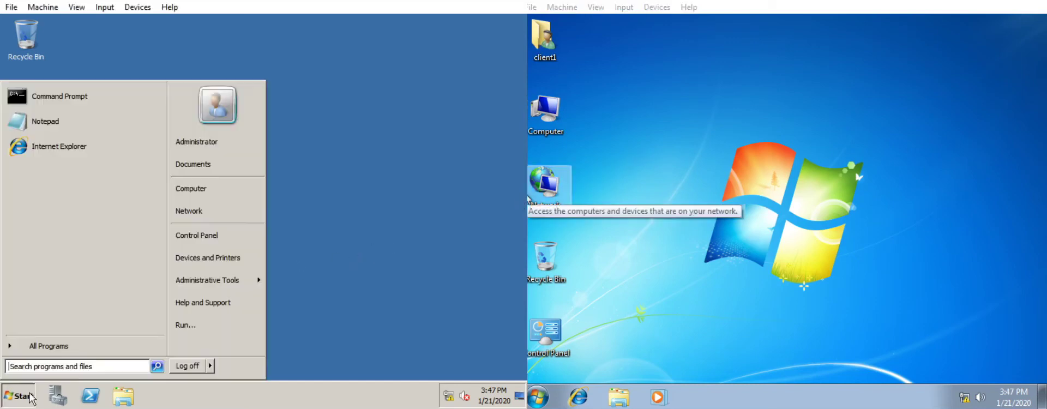
{"action": "type", "text": "fire"}
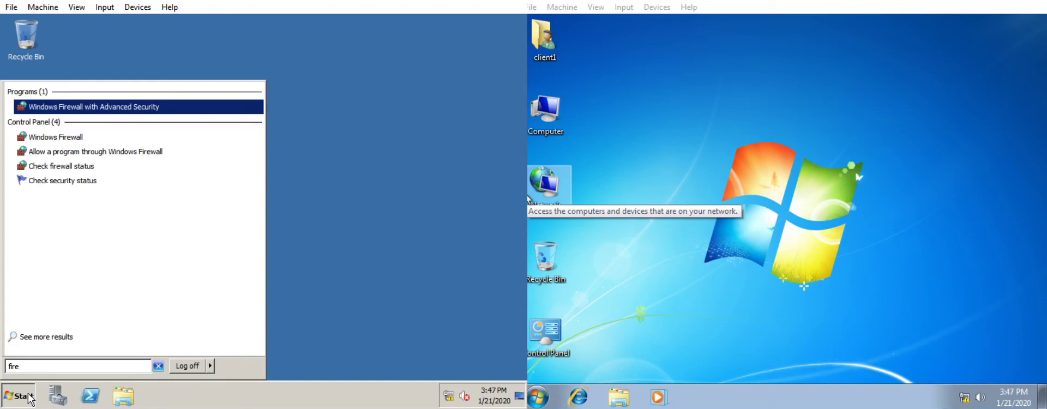
{"action": "left_click", "coordinate": [60, 142]}
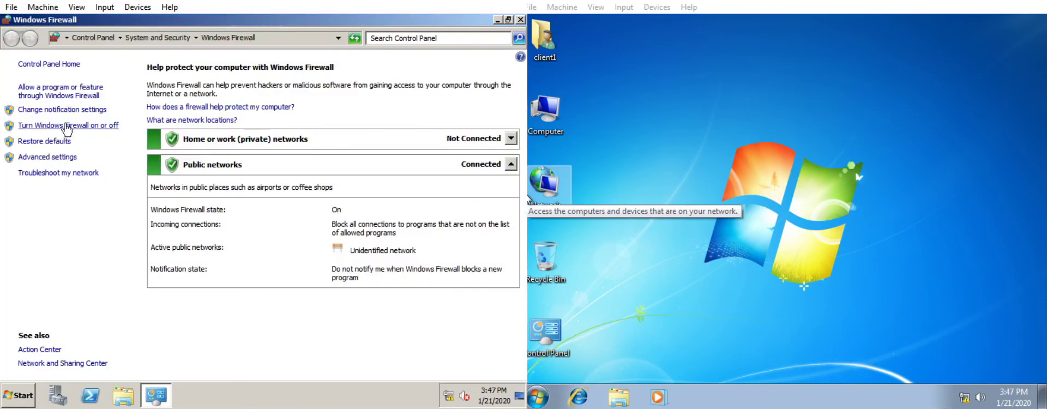
{"action": "left_click", "coordinate": [67, 125]}
{"action": "left_click", "coordinate": [111, 173]}
{"action": "left_click", "coordinate": [121, 262]}
{"action": "left_click", "coordinate": [375, 369]}
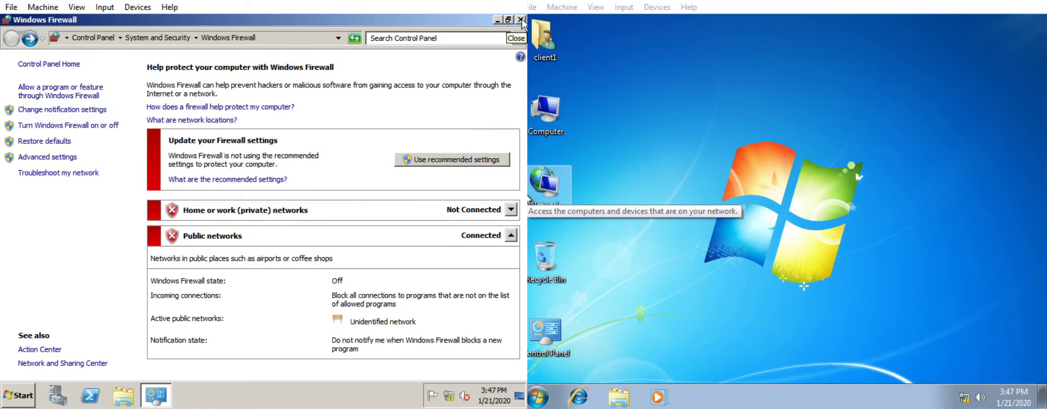
Turn off Windows Firewall for home and public networks on the Windows 7 client
{"action": "left_click", "coordinate": [536, 398]}
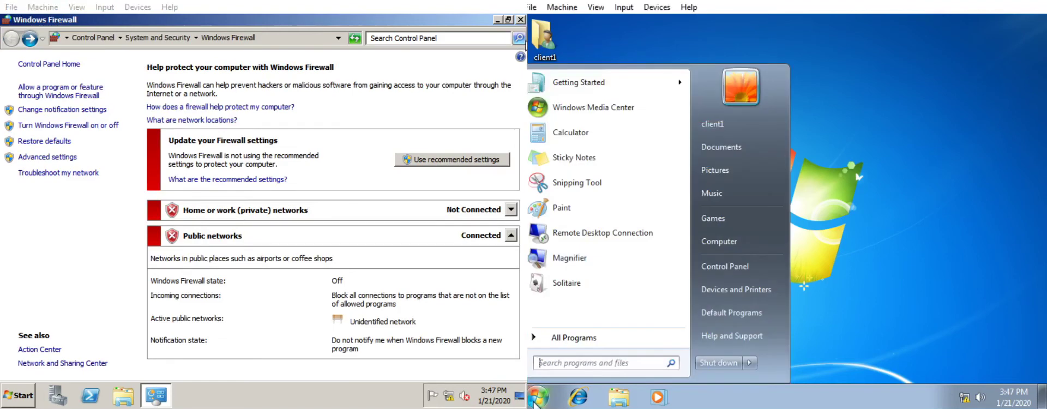
{"action": "type", "text": "fire"}
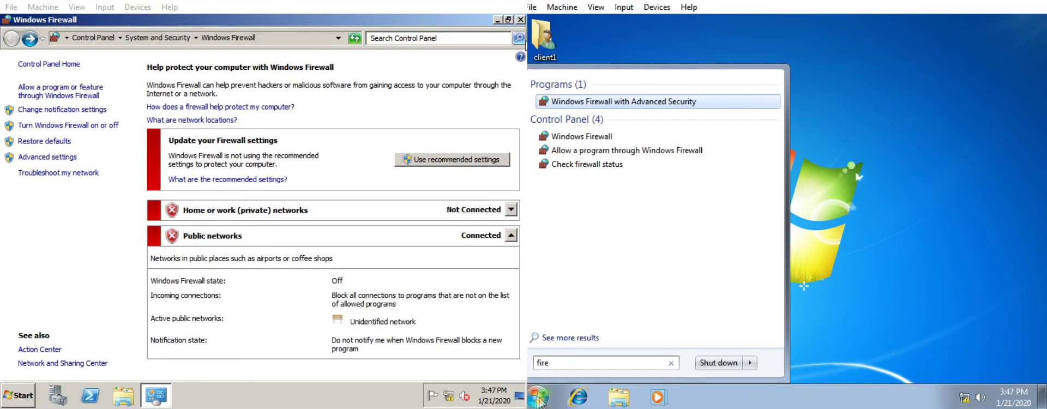
{"action": "left_click", "coordinate": [597, 135]}
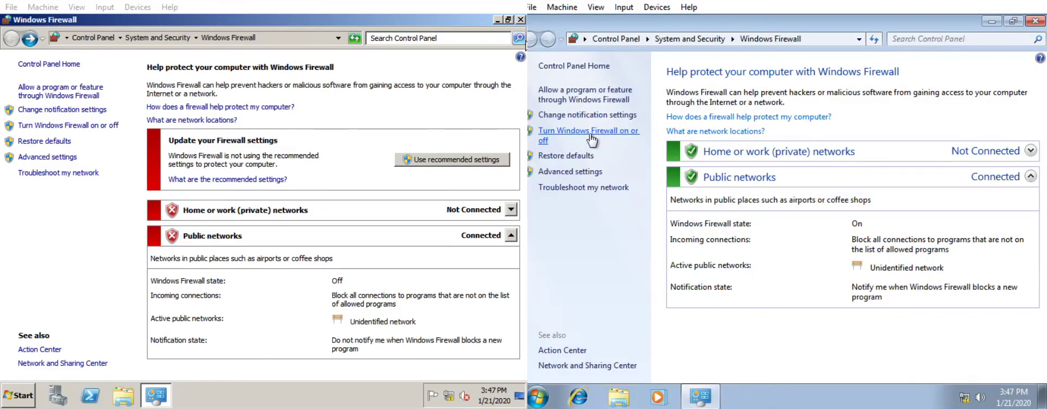
{"action": "left_click", "coordinate": [595, 134]}
{"action": "left_click", "coordinate": [646, 175]}
{"action": "left_click", "coordinate": [658, 253]}
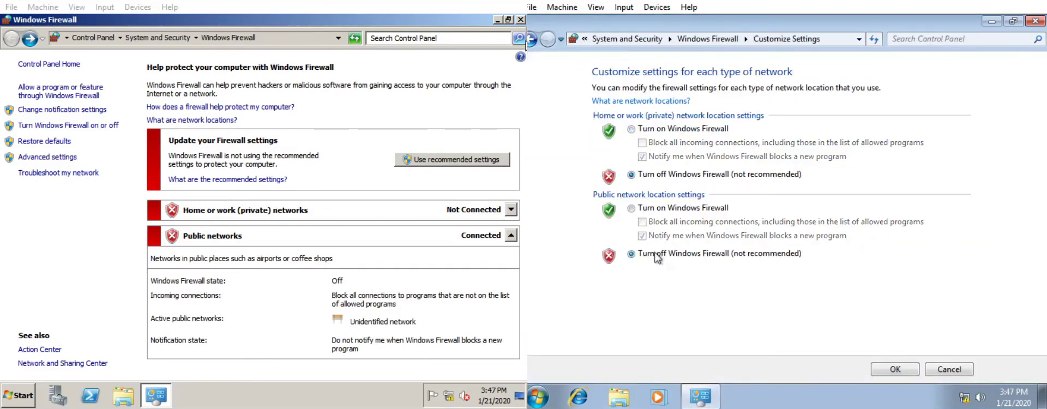
{"action": "left_click", "coordinate": [894, 370]}
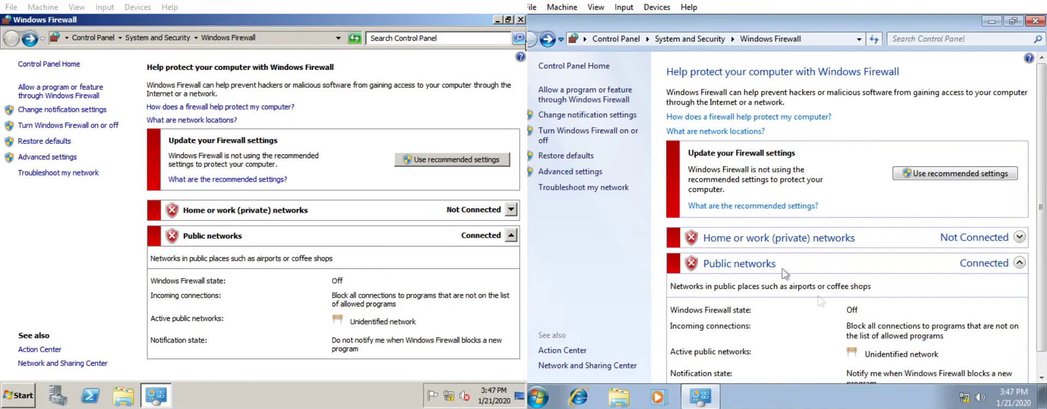
Close the server's firewall window and open its Computer drive list
{"action": "left_click", "coordinate": [520, 20]}
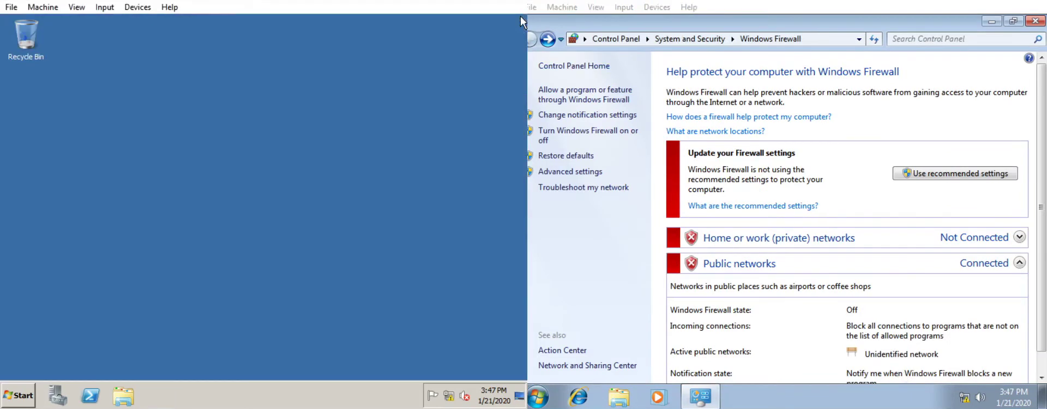
{"action": "left_click", "coordinate": [22, 395]}
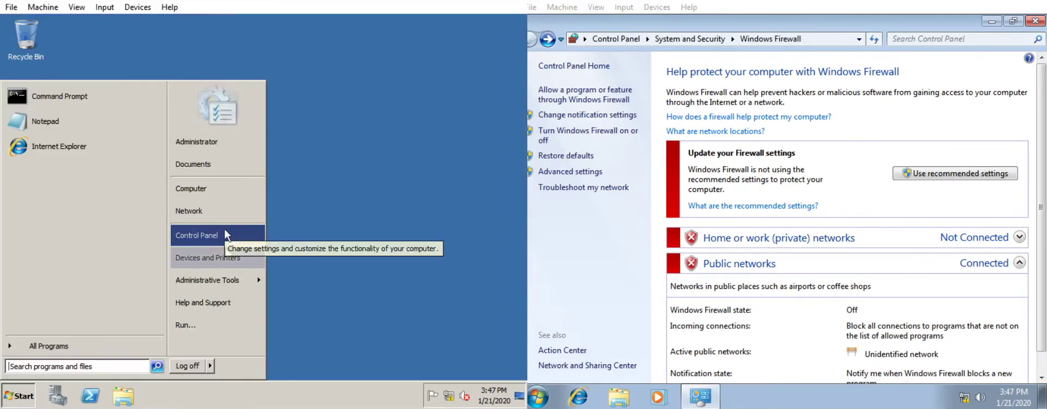
{"action": "left_click", "coordinate": [218, 189]}
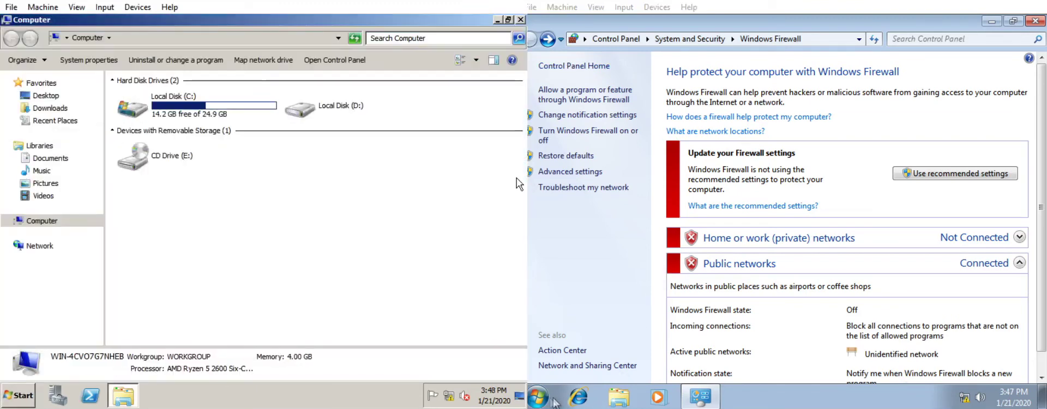
Open Computer on the client and quick-format the server's drive D: as NTFS
{"action": "left_click", "coordinate": [554, 403]}
{"action": "left_click", "coordinate": [730, 176]}
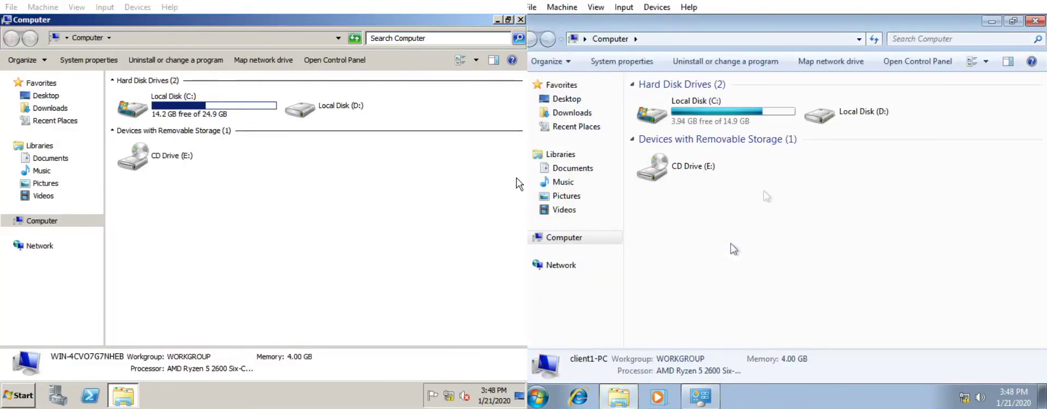
{"action": "double_click", "coordinate": [376, 102]}
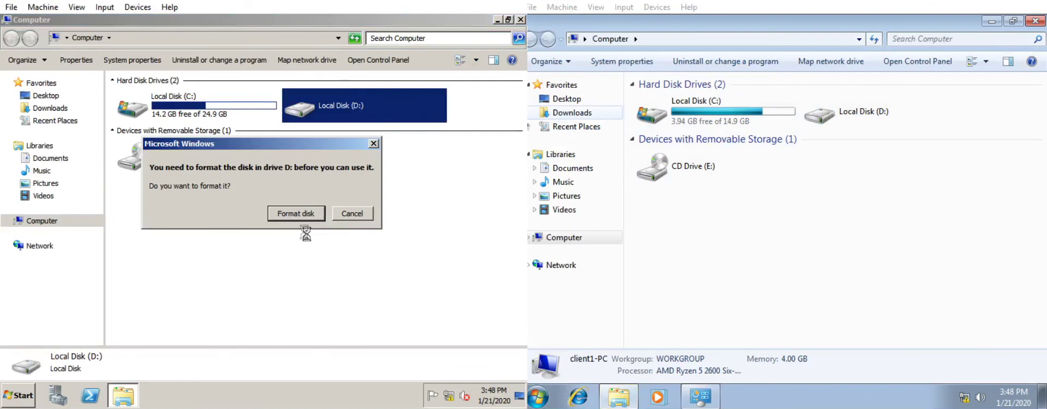
{"action": "left_click", "coordinate": [297, 215]}
{"action": "left_click", "coordinate": [130, 348]}
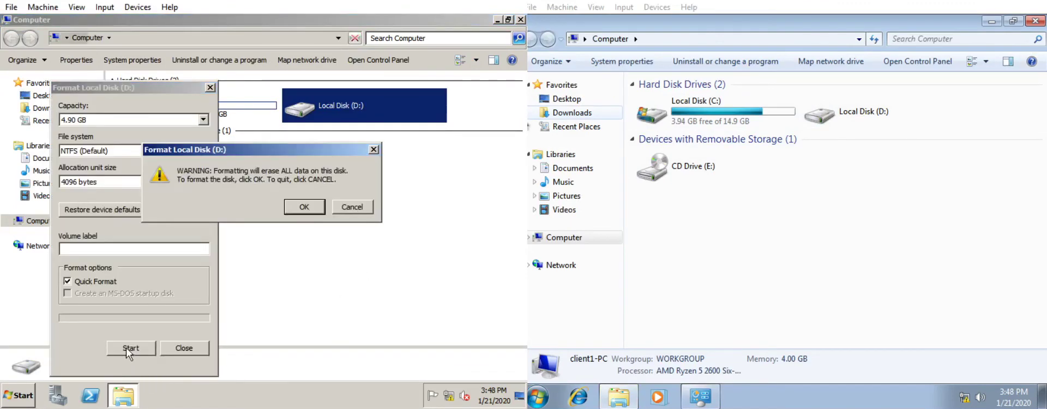
{"action": "left_click", "coordinate": [304, 206]}
Format the client's unformatted drive D: as NTFS
{"action": "left_click", "coordinate": [820, 115]}
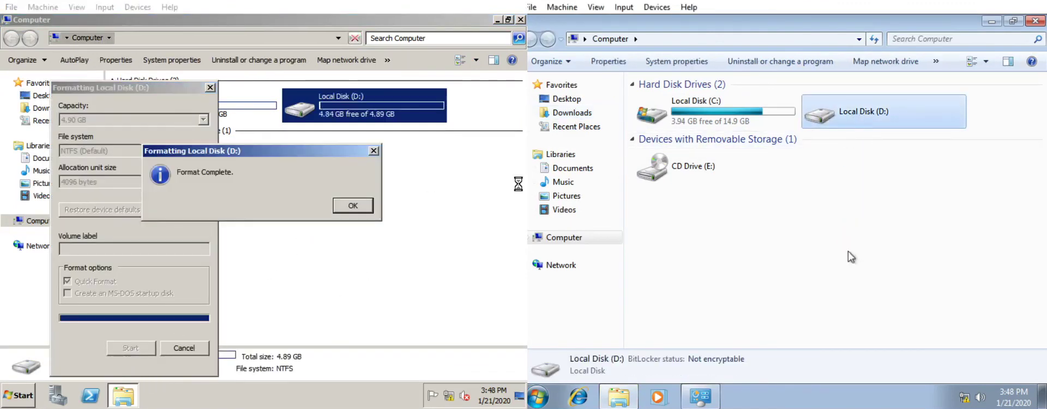
{"action": "left_click", "coordinate": [862, 215]}
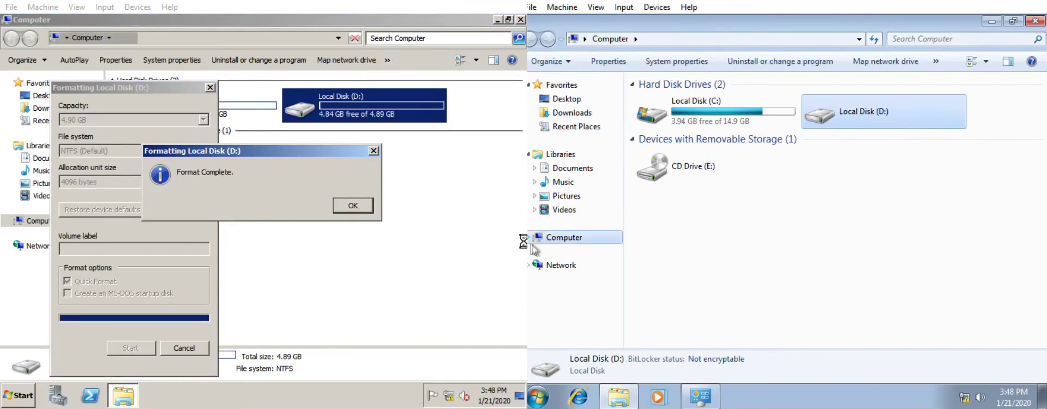
{"action": "left_click", "coordinate": [653, 349]}
{"action": "left_click", "coordinate": [815, 207]}
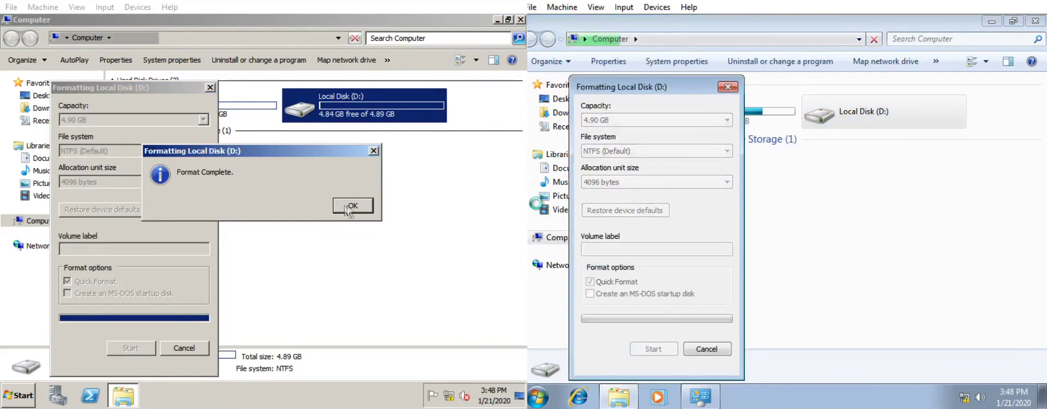
Acknowledge both format completions and close the Format, Explorer, AutoPlay and Firewall windows
{"action": "left_click", "coordinate": [339, 210]}
{"action": "left_click", "coordinate": [184, 347]}
{"action": "double_click", "coordinate": [305, 104]}
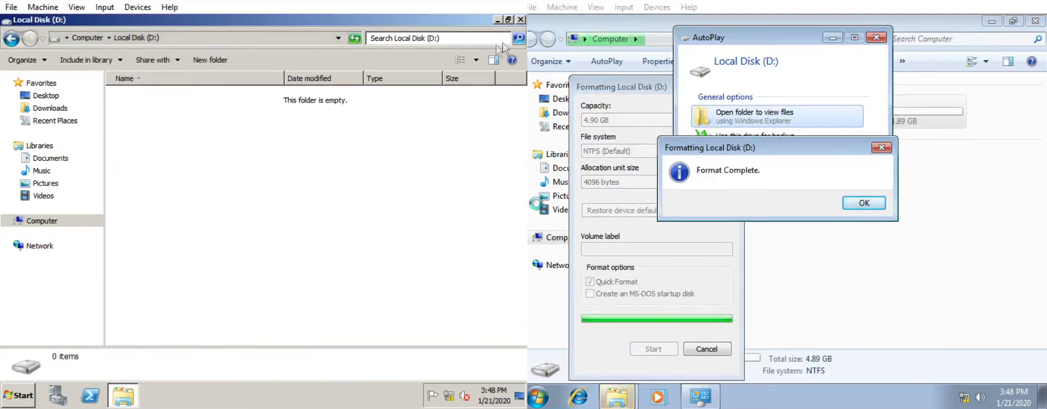
{"action": "left_click", "coordinate": [521, 19]}
{"action": "left_click", "coordinate": [864, 203]}
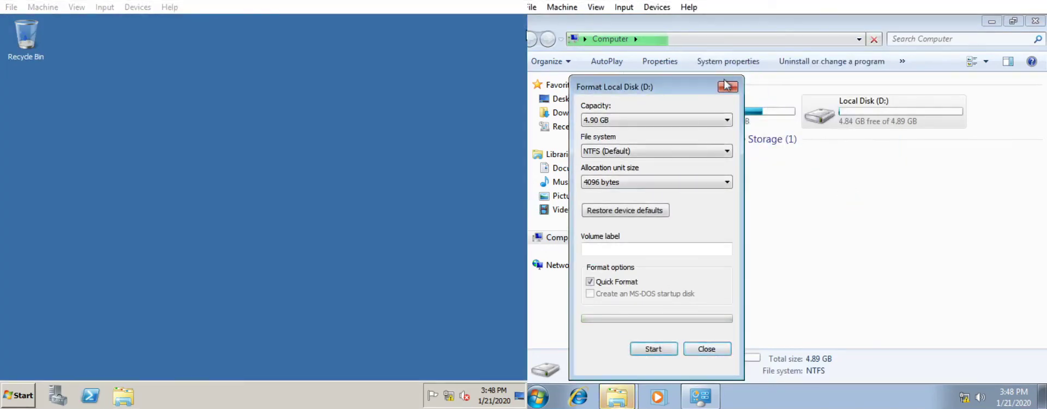
{"action": "left_click", "coordinate": [727, 86]}
{"action": "left_click", "coordinate": [1035, 20]}
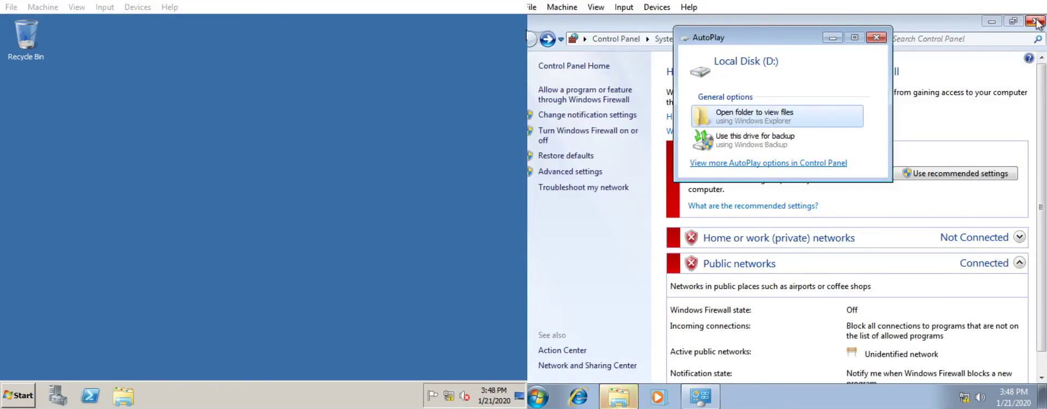
{"action": "left_click", "coordinate": [876, 37]}
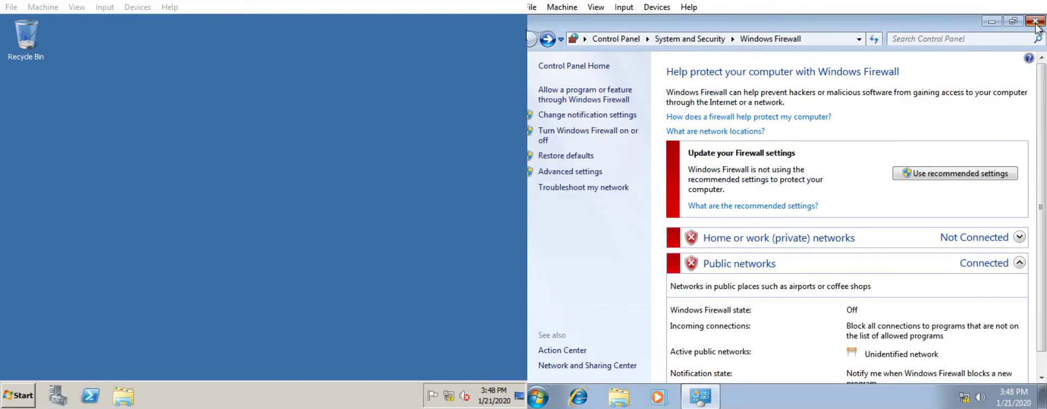
{"action": "left_click", "coordinate": [1035, 21]}
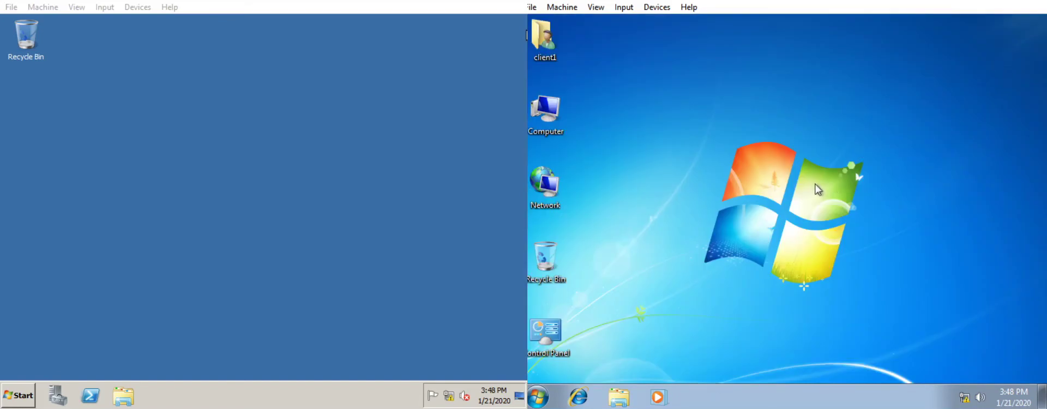
On the server, open the IPv4 properties of the Local Area Connection
{"action": "right_click", "coordinate": [448, 400]}
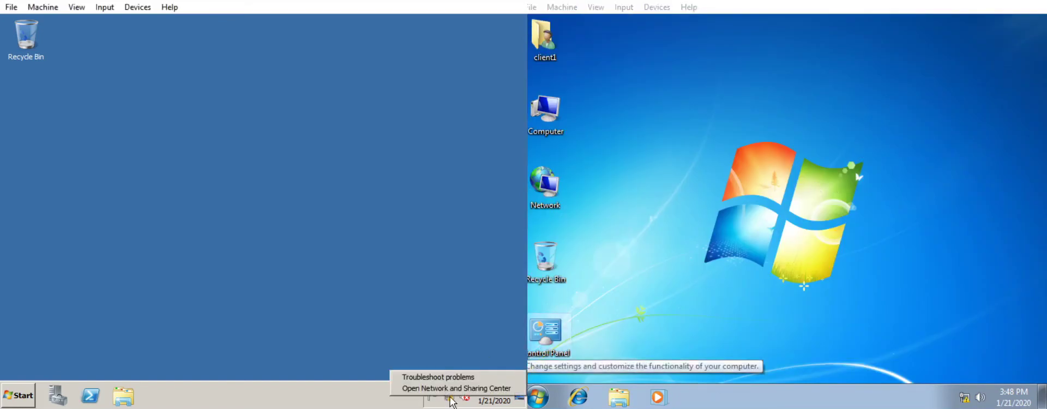
{"action": "left_click", "coordinate": [453, 388]}
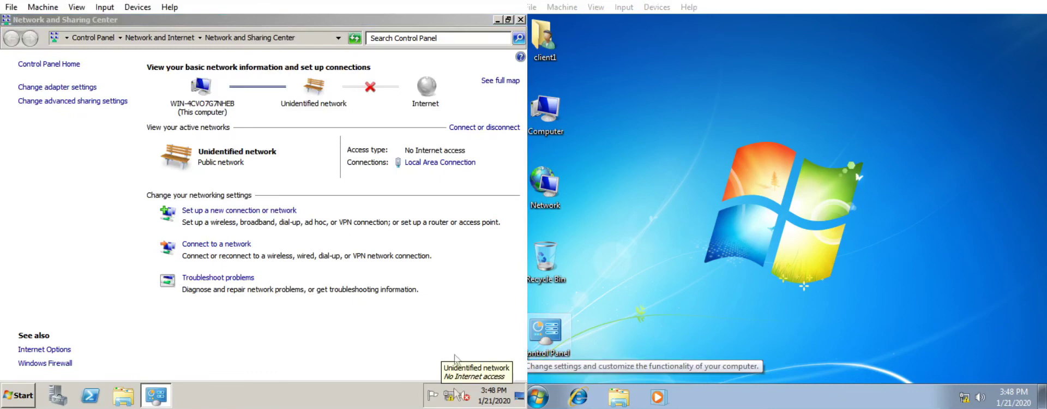
{"action": "left_click", "coordinate": [464, 163]}
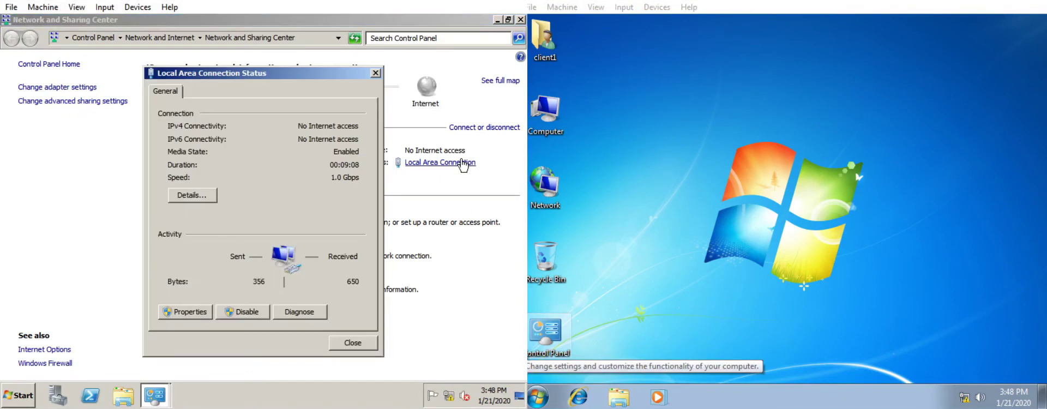
{"action": "left_click", "coordinate": [189, 312]}
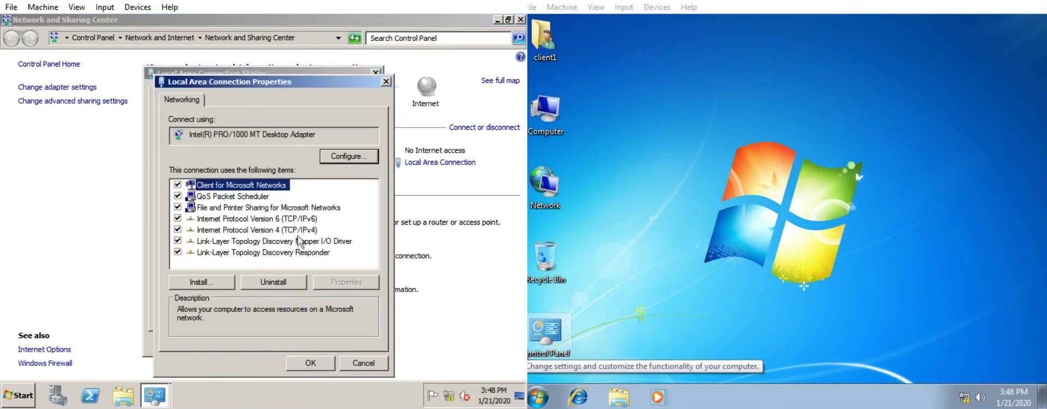
{"action": "left_click", "coordinate": [300, 229]}
{"action": "left_click", "coordinate": [345, 282]}
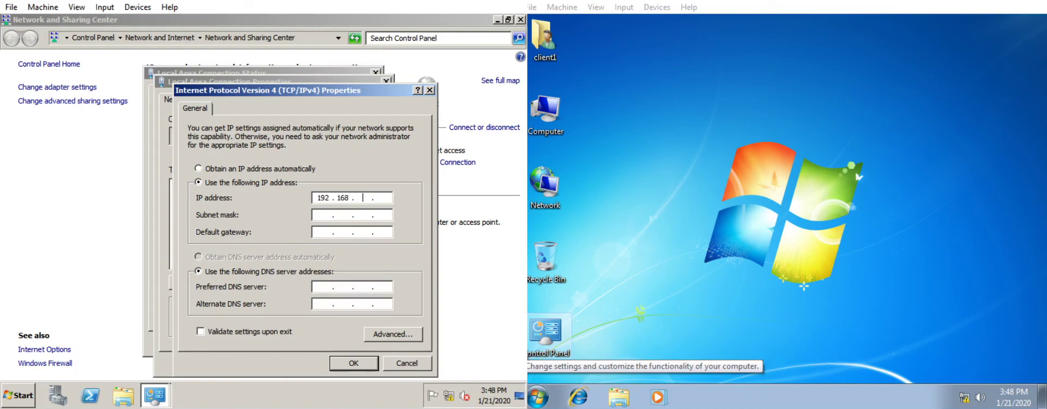
Enter static IP 192.168.10.12, mask 255.255.255.0, gateway and DNS 192.168.10.11, and close the windows
{"action": "key", "text": "Tab"}
{"action": "type", "text": "192.168.10"}
{"action": "type", "text": "255255255"}
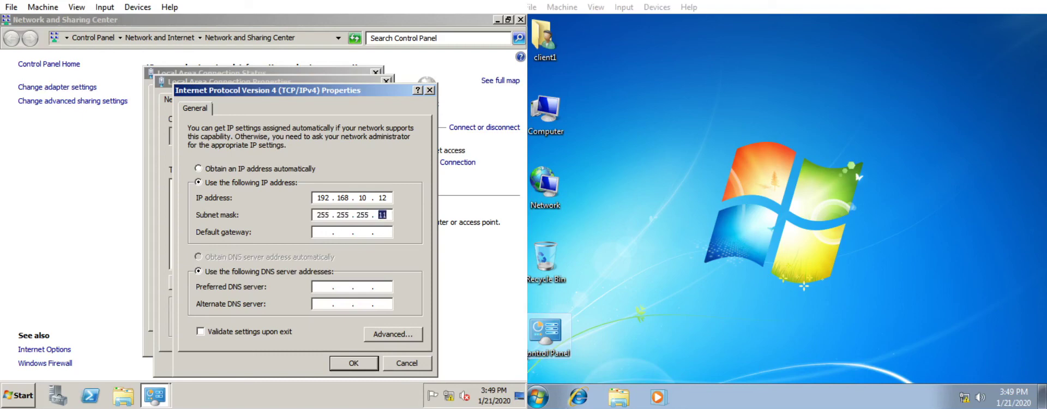
{"action": "type", "text": "192168"}
{"action": "key", "text": "Tab"}
{"action": "key", "text": "Tab"}
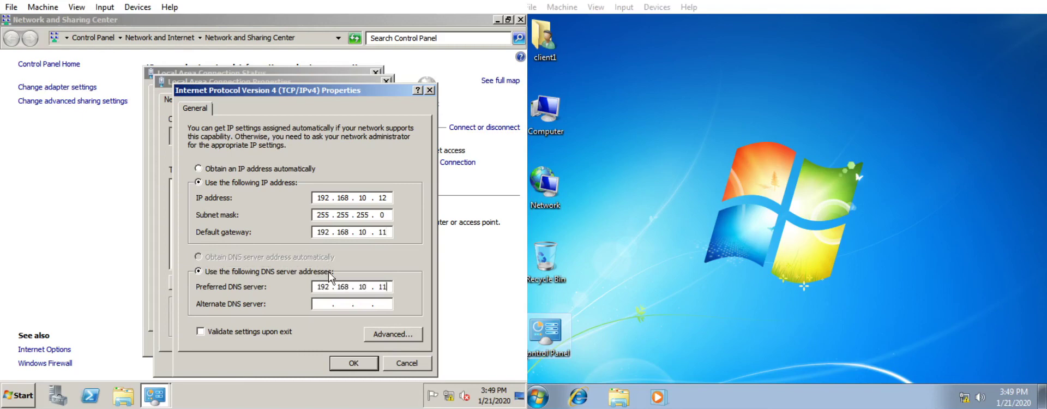
{"action": "left_click", "coordinate": [364, 369]}
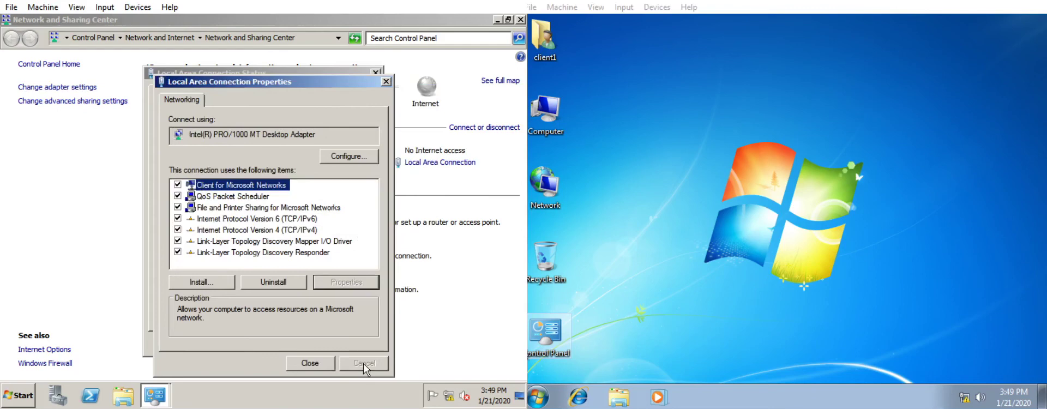
{"action": "left_click", "coordinate": [313, 363]}
{"action": "left_click", "coordinate": [357, 344]}
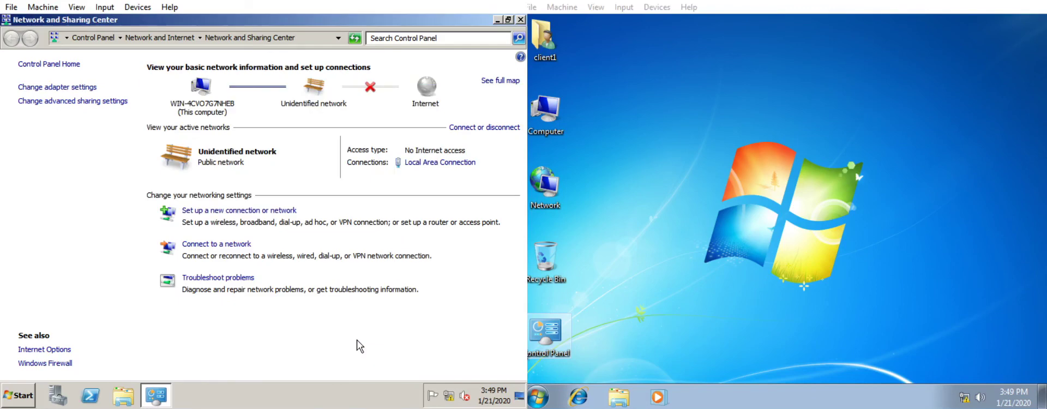
{"action": "left_click", "coordinate": [521, 20]}
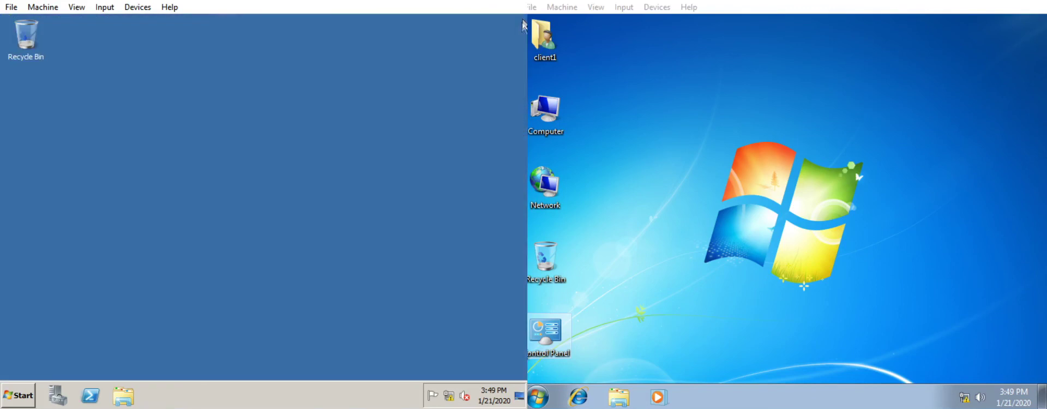
Open the Computer's System properties page on both the server and client VMs
{"action": "right_click", "coordinate": [866, 207]}
{"action": "right_click", "coordinate": [387, 221]}
{"action": "left_click", "coordinate": [351, 221]}
{"action": "left_click", "coordinate": [15, 401]}
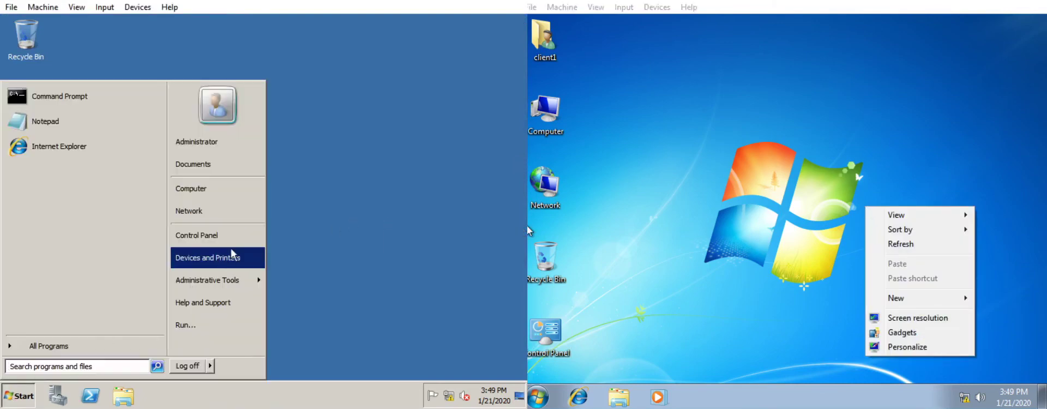
{"action": "right_click", "coordinate": [235, 191]}
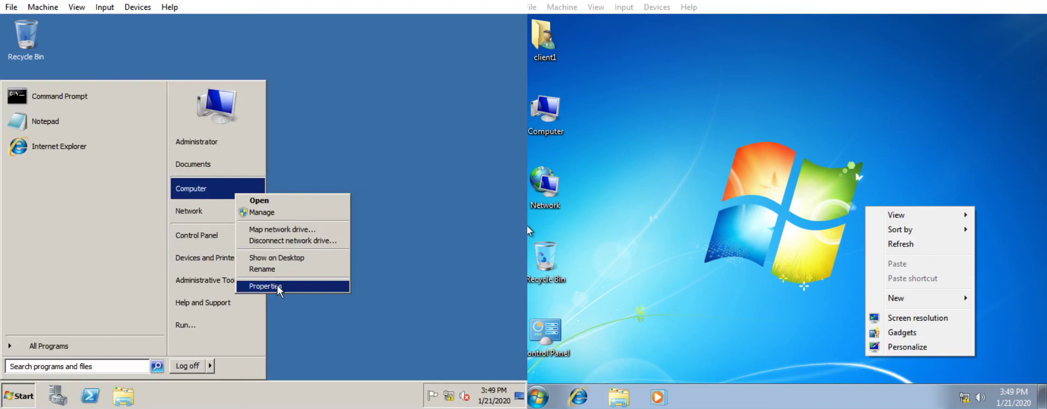
{"action": "left_click", "coordinate": [278, 288]}
{"action": "left_click", "coordinate": [538, 397]}
{"action": "right_click", "coordinate": [742, 244]}
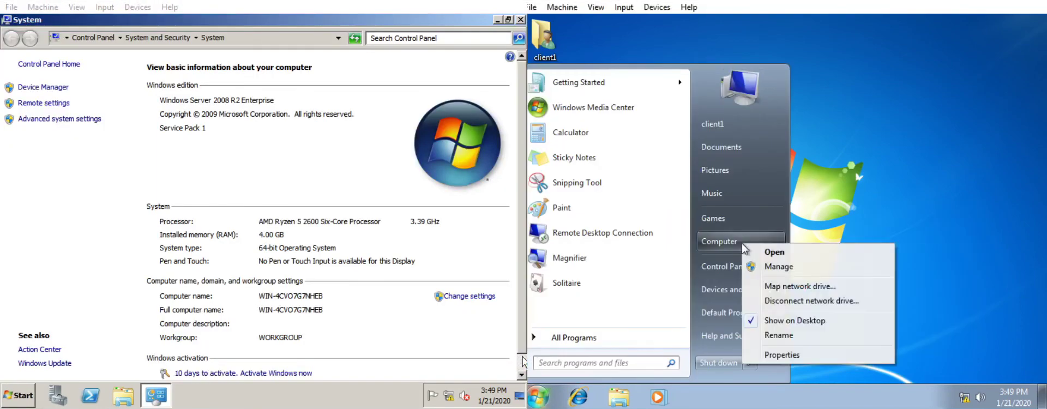
{"action": "left_click", "coordinate": [782, 354]}
Bring up the computer name change dialog on both VMs
{"action": "left_click", "coordinate": [477, 299]}
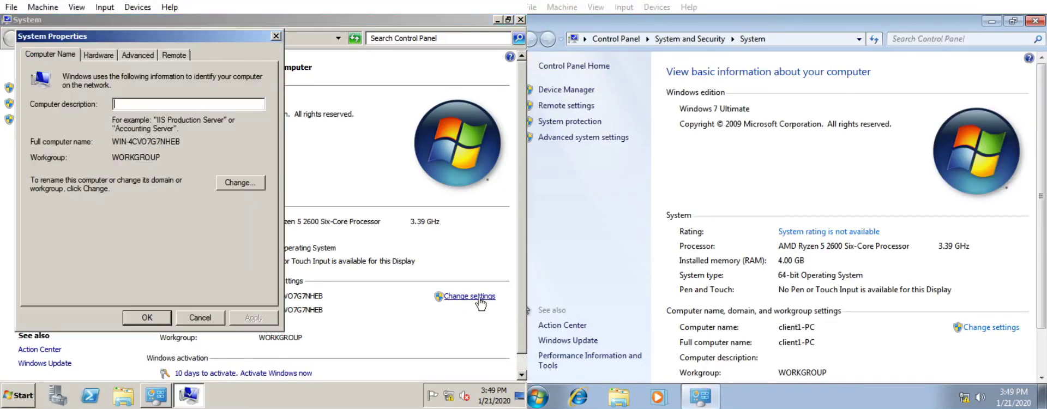
{"action": "left_click", "coordinate": [242, 183]}
{"action": "left_click", "coordinate": [1007, 329]}
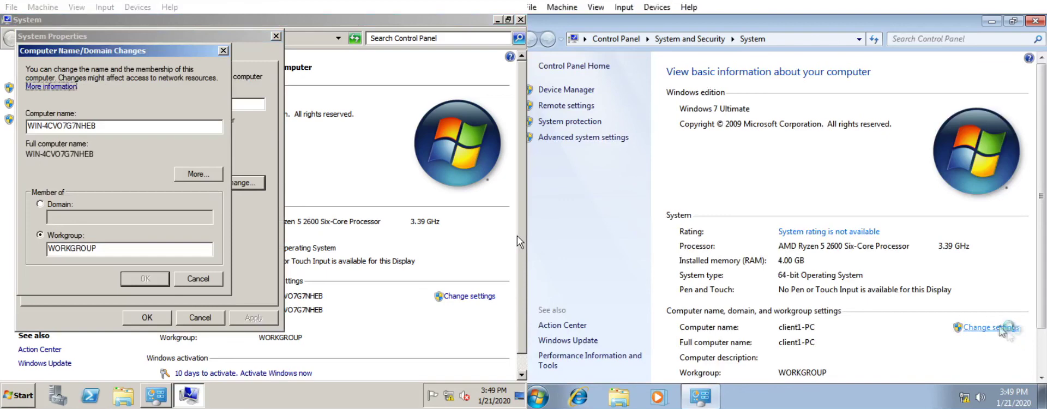
{"action": "left_click", "coordinate": [775, 226]}
Name the server computer Server1 and the client computer Client1
{"action": "left_click", "coordinate": [137, 124]}
{"action": "double_click", "coordinate": [136, 124]}
{"action": "type", "text": "Server1"}
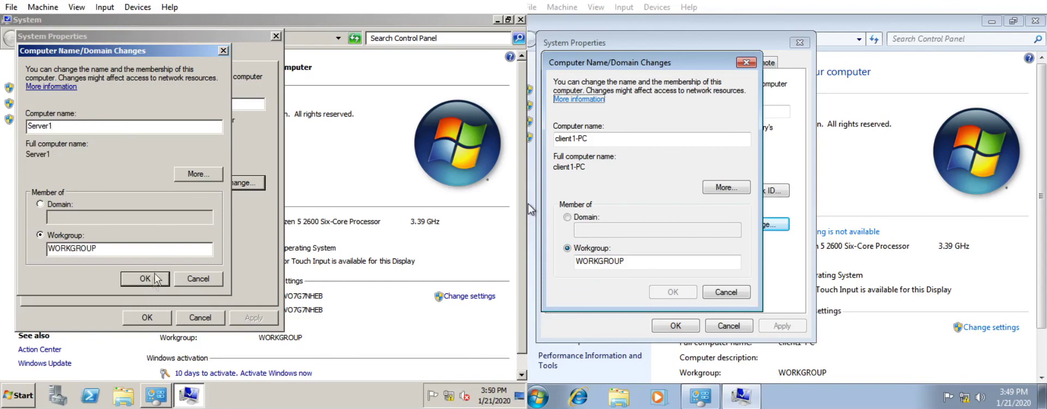
{"action": "double_click", "coordinate": [656, 139]}
{"action": "type", "text": "Client1"}
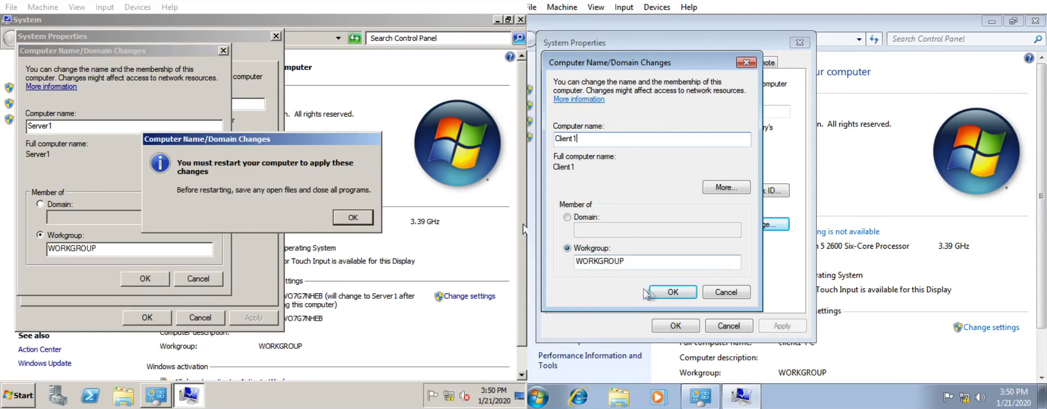
Confirm the name changes and restart both the server and client now
{"action": "left_click", "coordinate": [357, 220]}
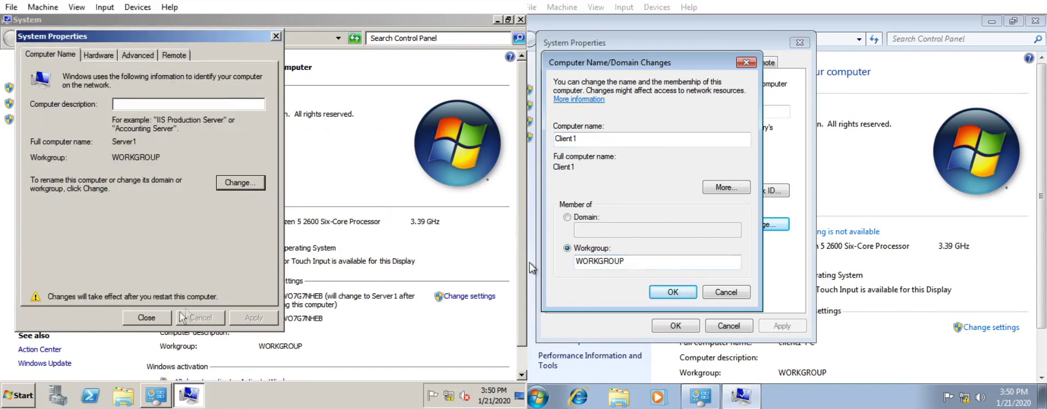
{"action": "left_click", "coordinate": [154, 318]}
{"action": "left_click", "coordinate": [302, 218]}
{"action": "left_click", "coordinate": [864, 223]}
{"action": "left_click", "coordinate": [692, 326]}
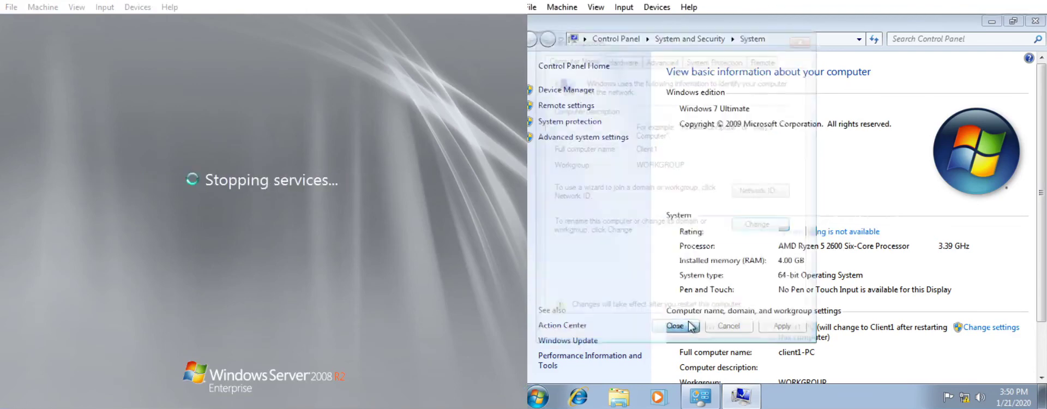
{"action": "left_click", "coordinate": [803, 217]}
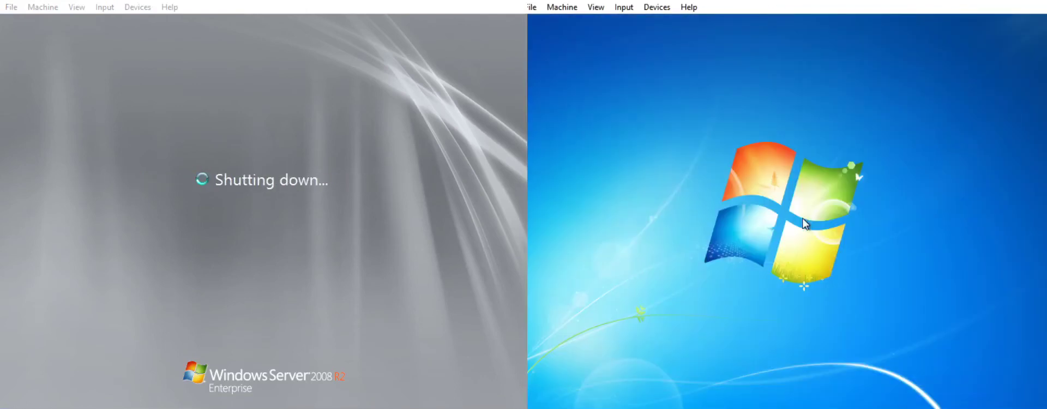